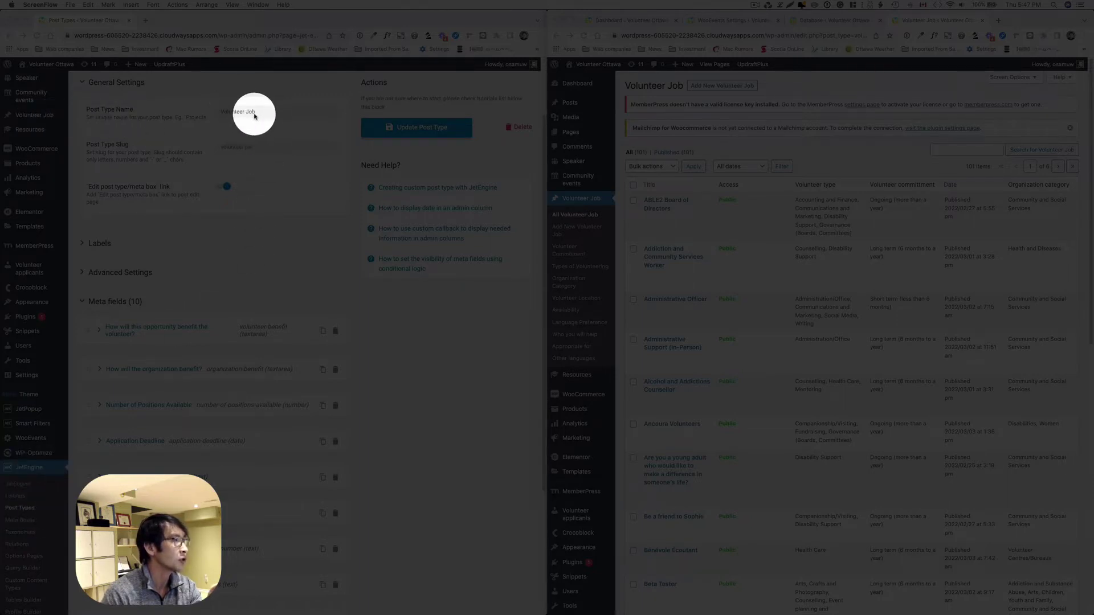
# Expand the three Volunteer Job admin columns and reveal the Organization category column's settings.
pyautogui.scroll(-1, 126, 309)
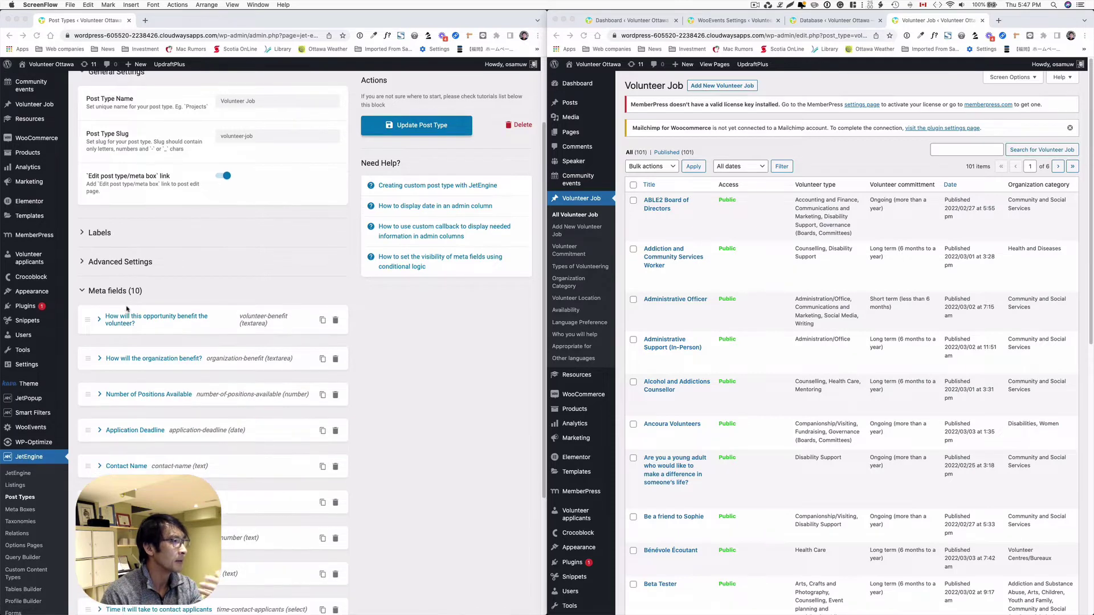
pyautogui.scroll(1, 45, 137)
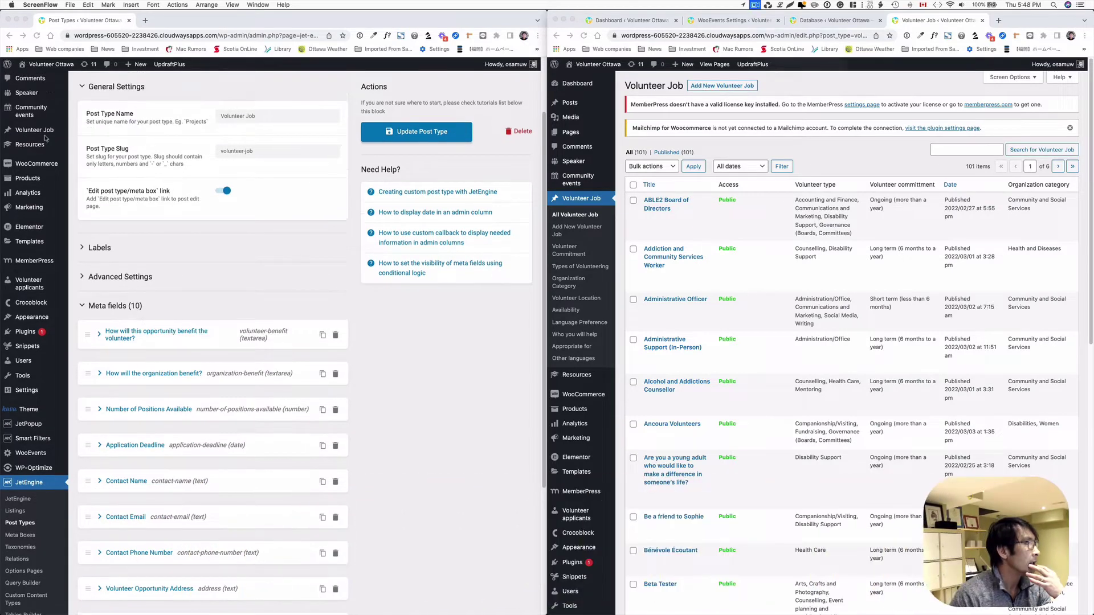
pyautogui.moveTo(45, 136)
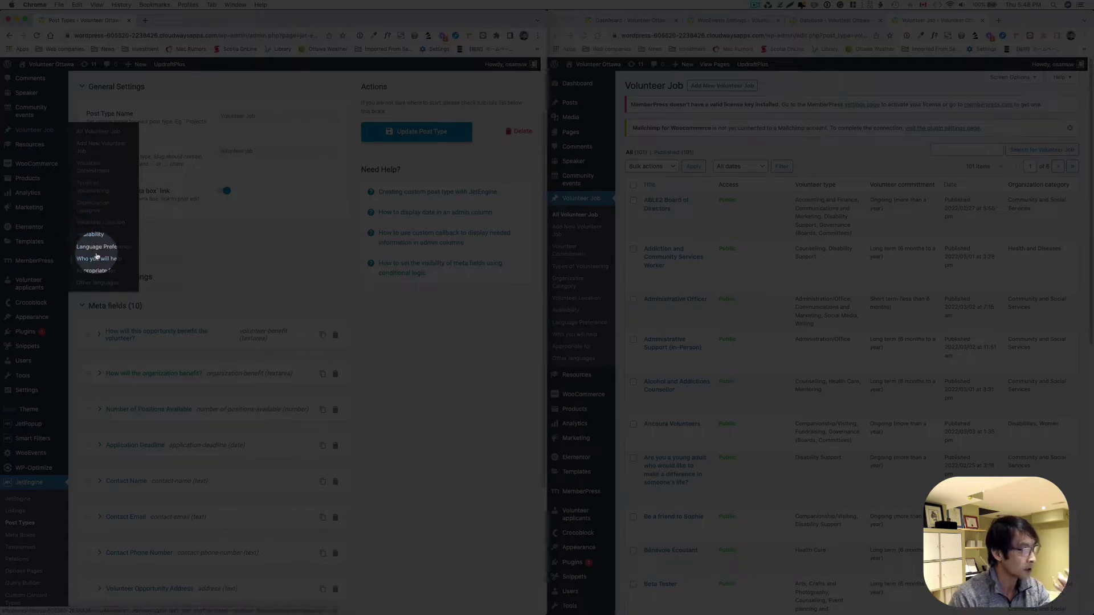
pyautogui.scroll(-1, 432, 382)
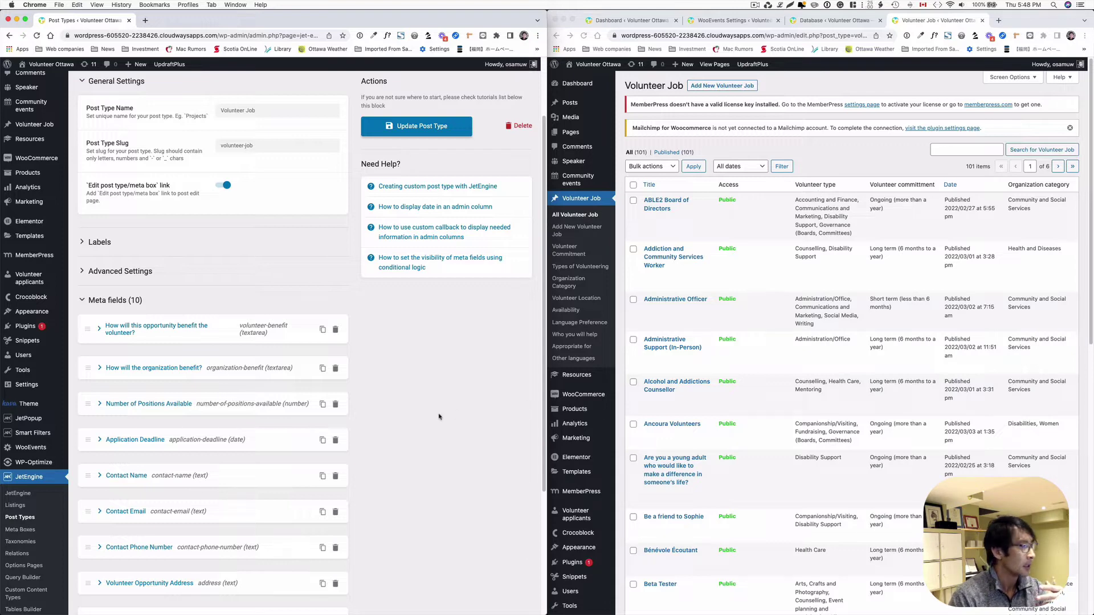
pyautogui.scroll(-2, 253, 439)
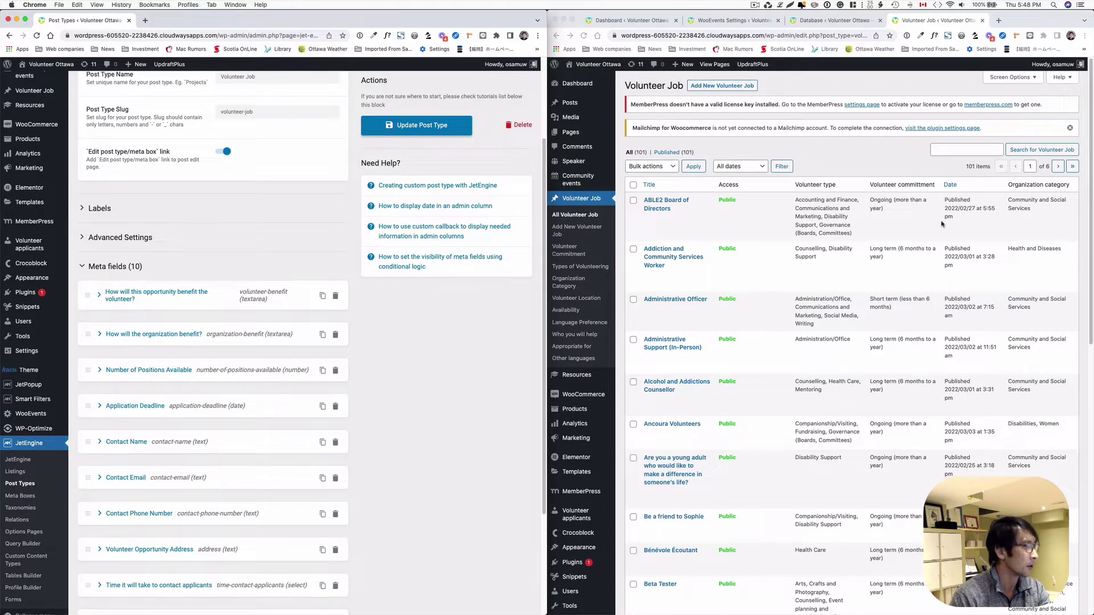
pyautogui.scroll(-3, 231, 323)
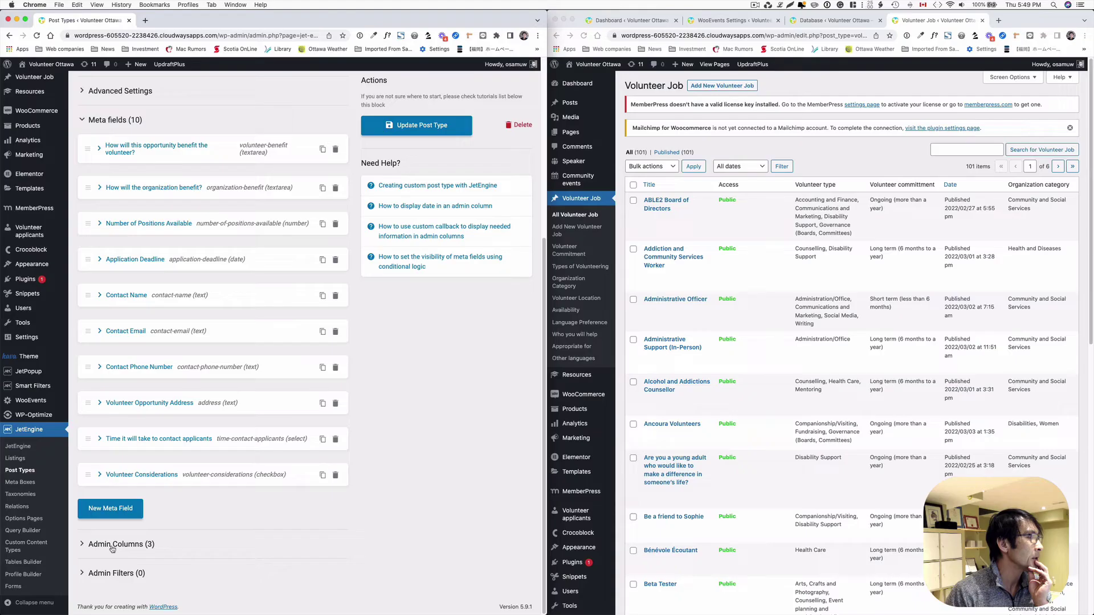
pyautogui.click(106, 546)
pyautogui.scroll(-3, 205, 531)
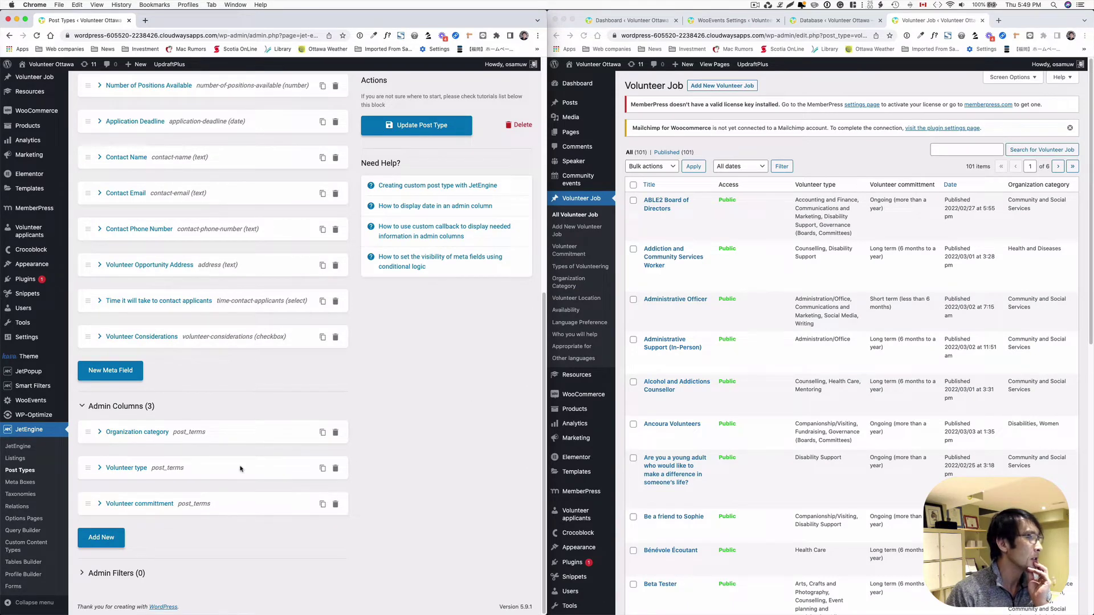
pyautogui.click(142, 435)
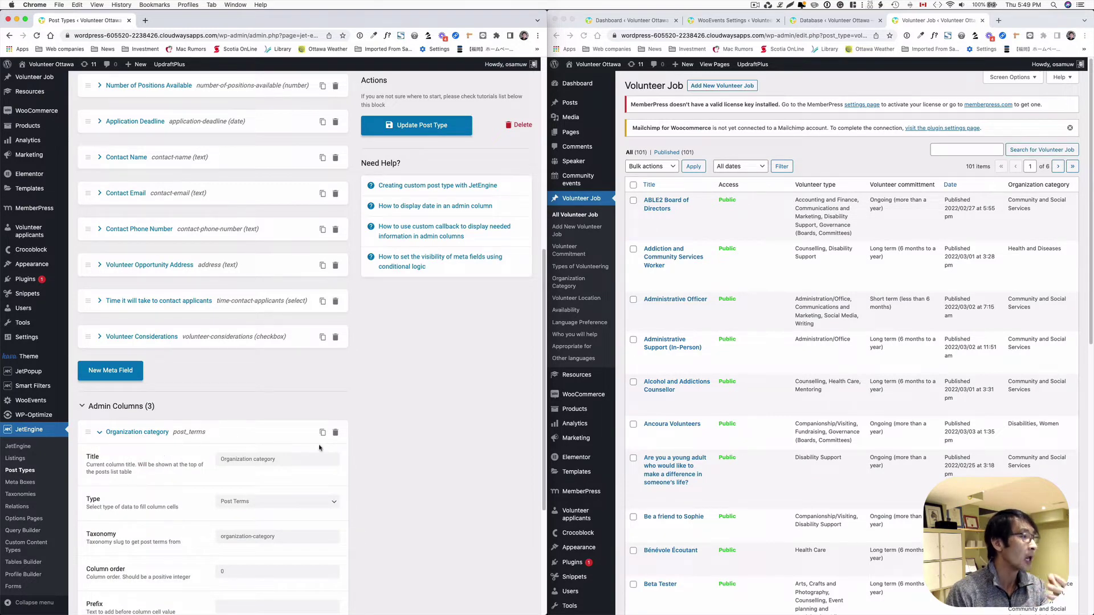
pyautogui.scroll(-2, 320, 447)
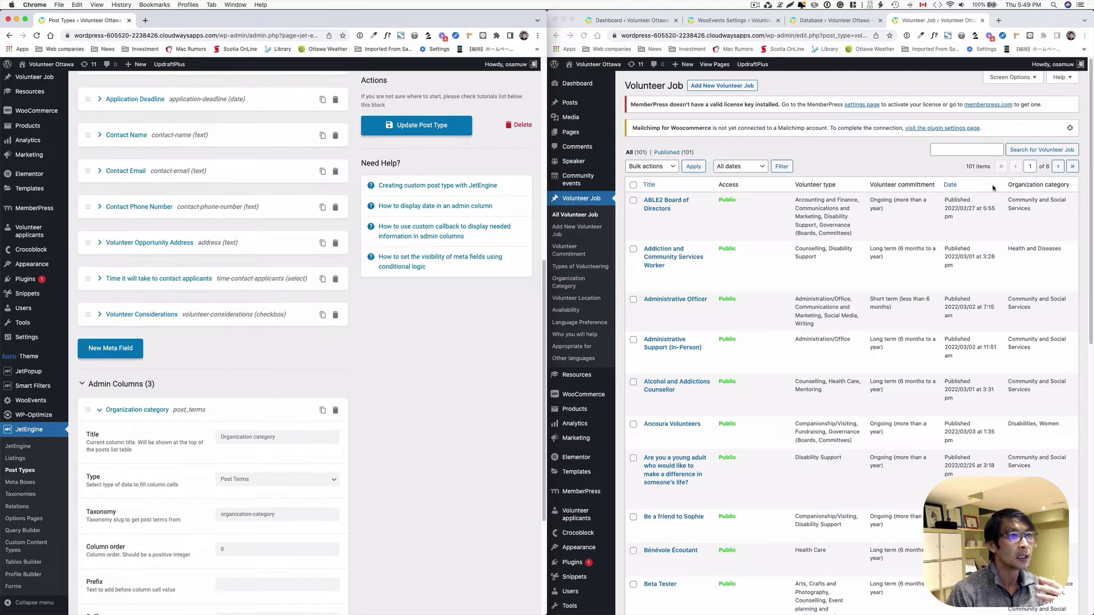
pyautogui.scroll(-3, 333, 393)
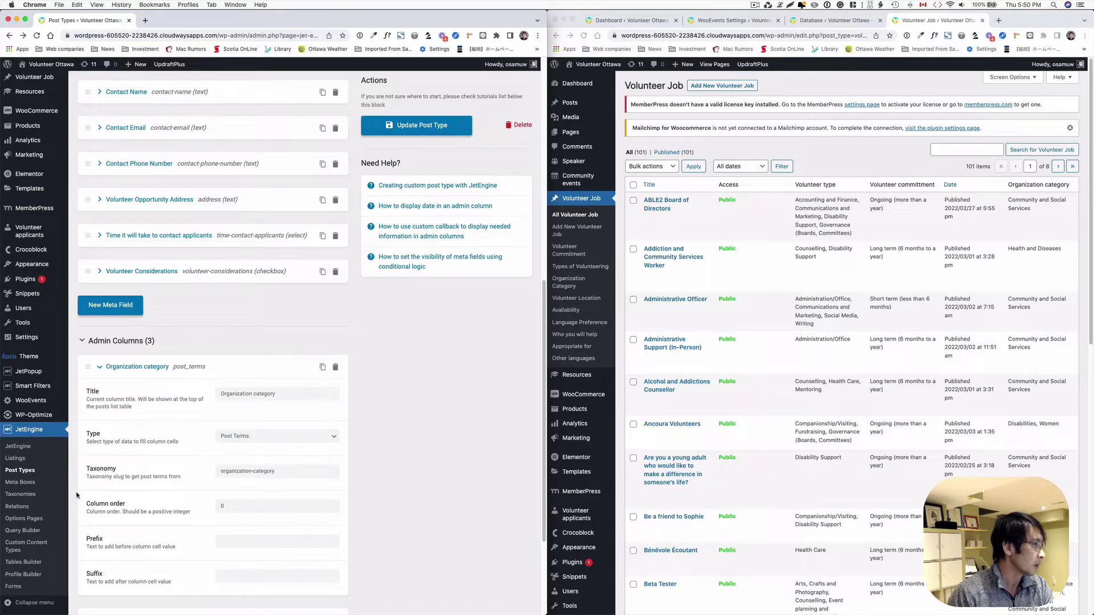
# Check the organization-category taxonomy slug in a new JetEngine Taxonomies tab, then return.
pyautogui.rightClick(30, 495)
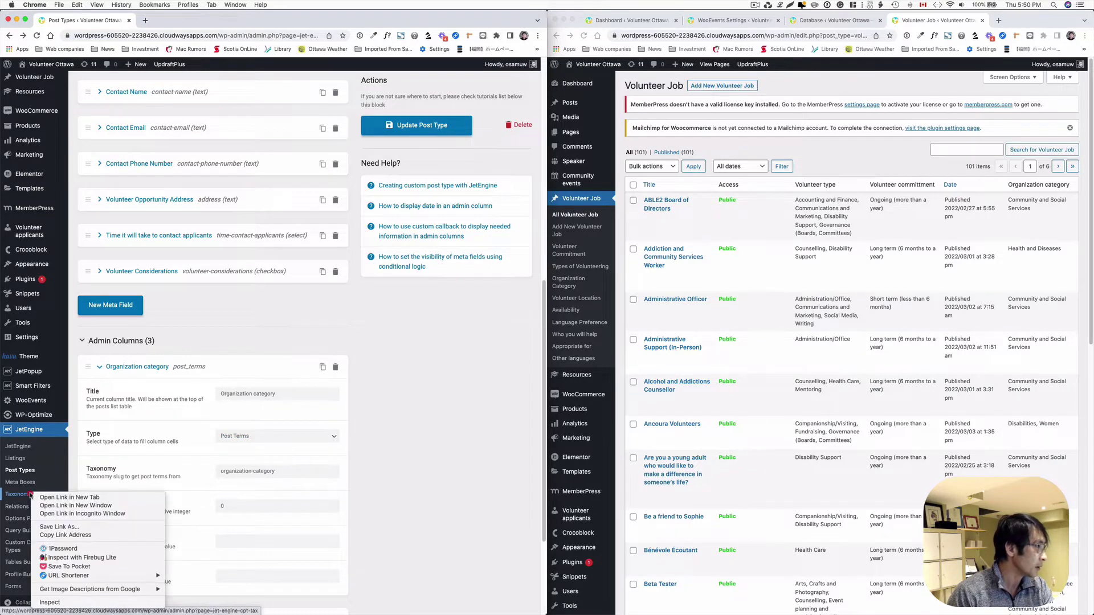
pyautogui.click(68, 501)
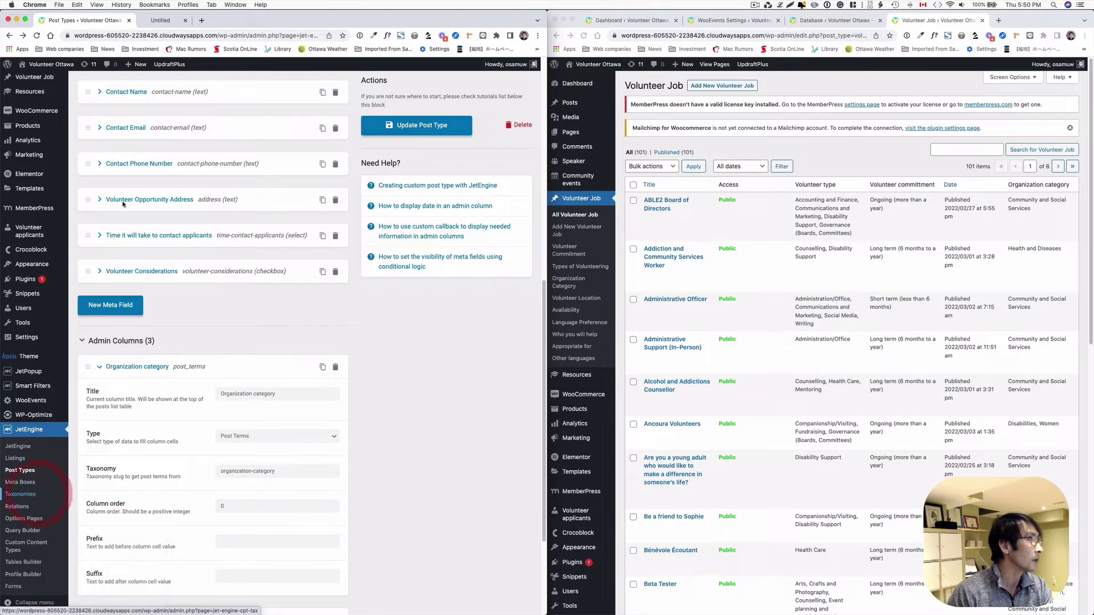
pyautogui.click(180, 25)
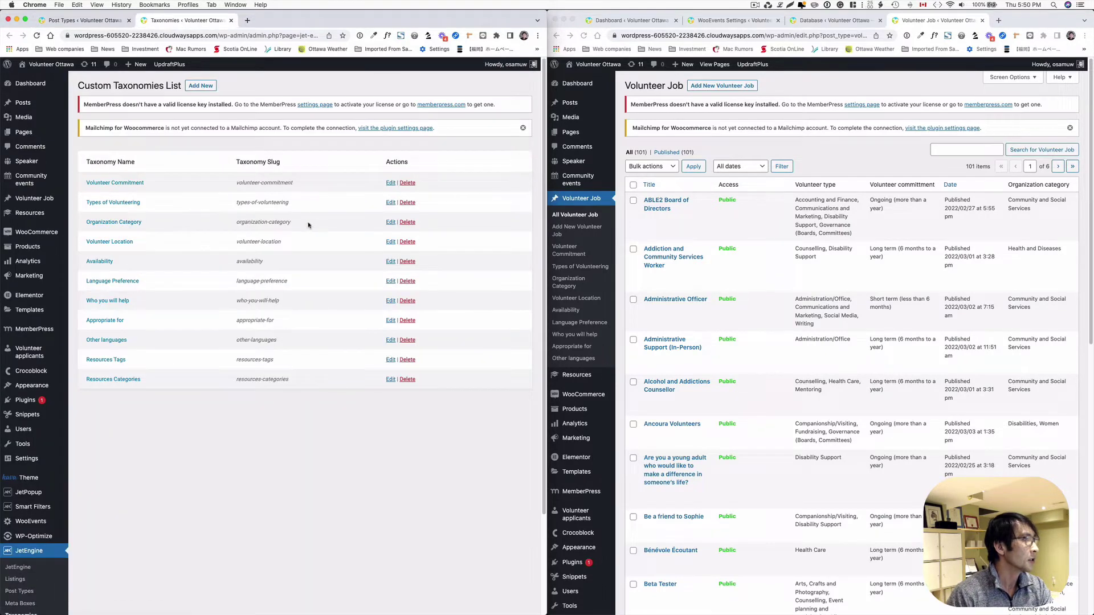
pyautogui.moveTo(291, 222); pyautogui.dragTo(220, 222)
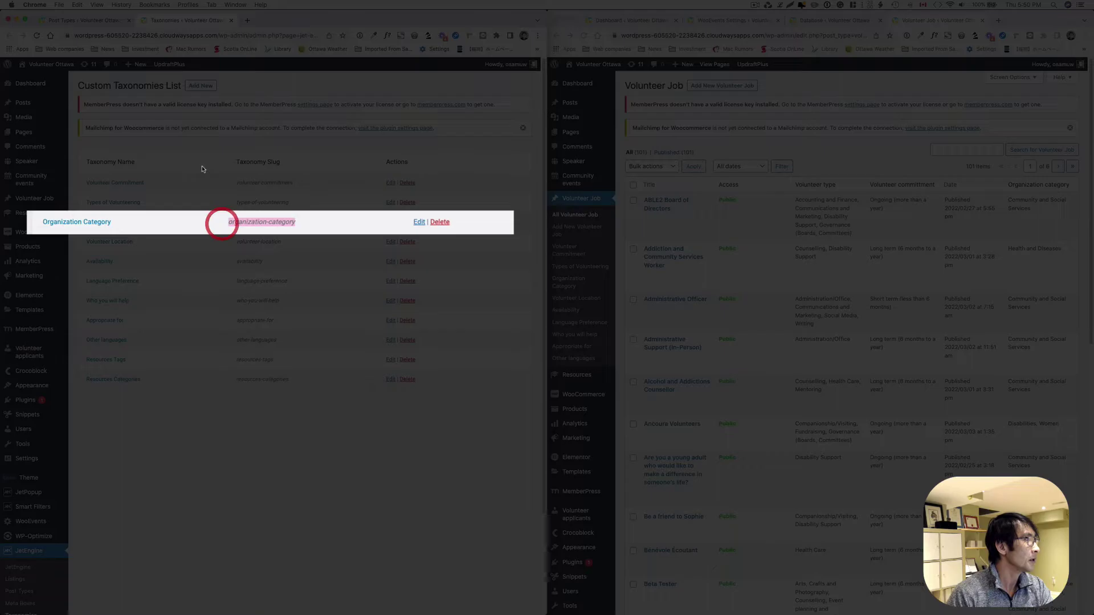
pyautogui.click(74, 21)
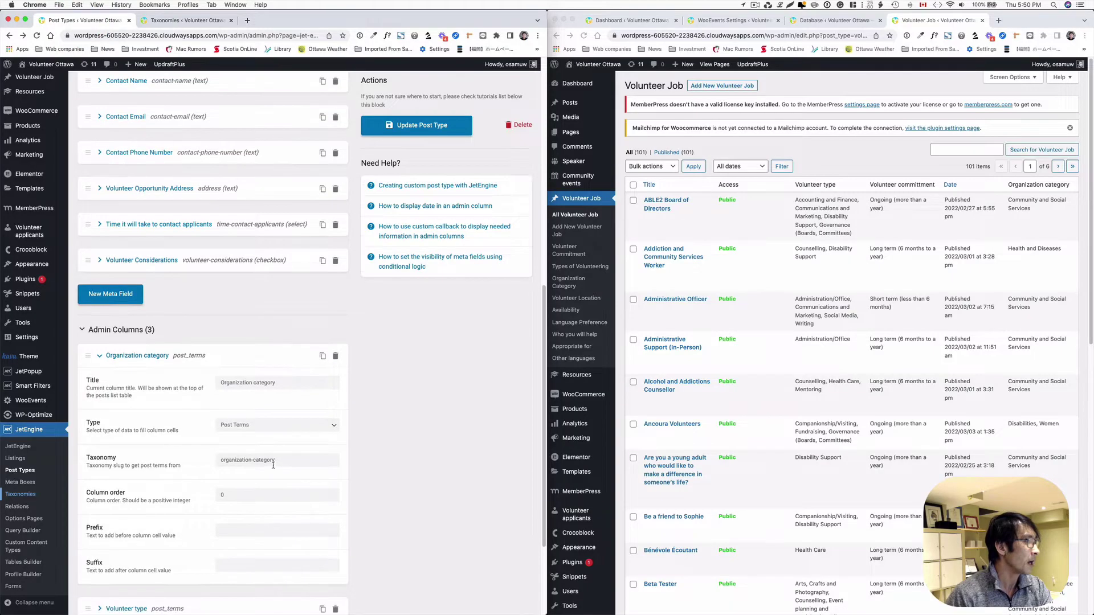
# Review the column's organization-category taxonomy slug and its column order of 0.
pyautogui.click(275, 462)
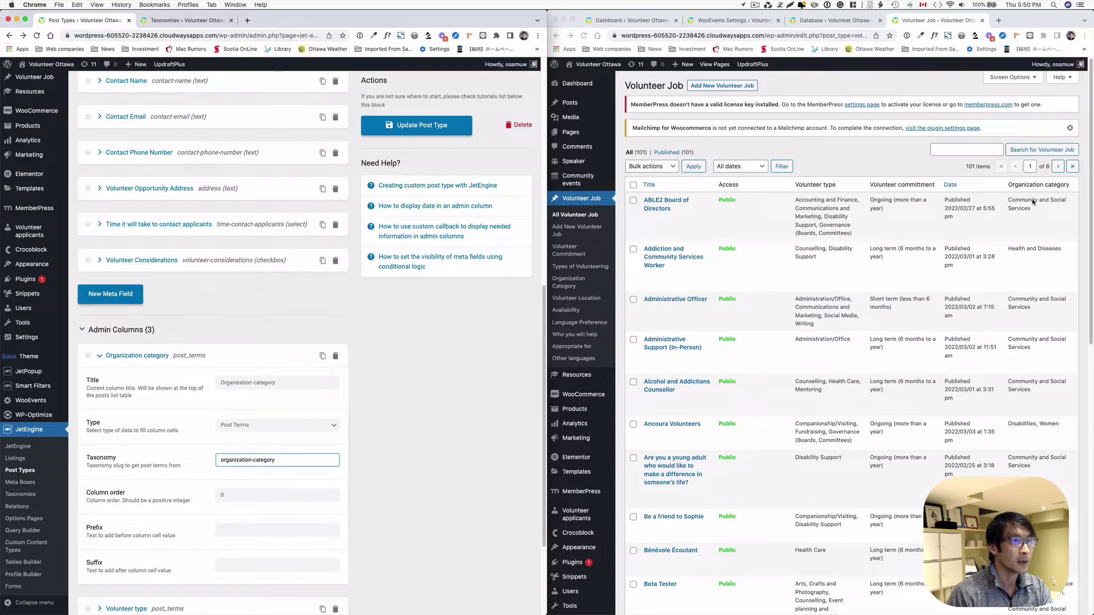
pyautogui.scroll(-1, 1043, 276)
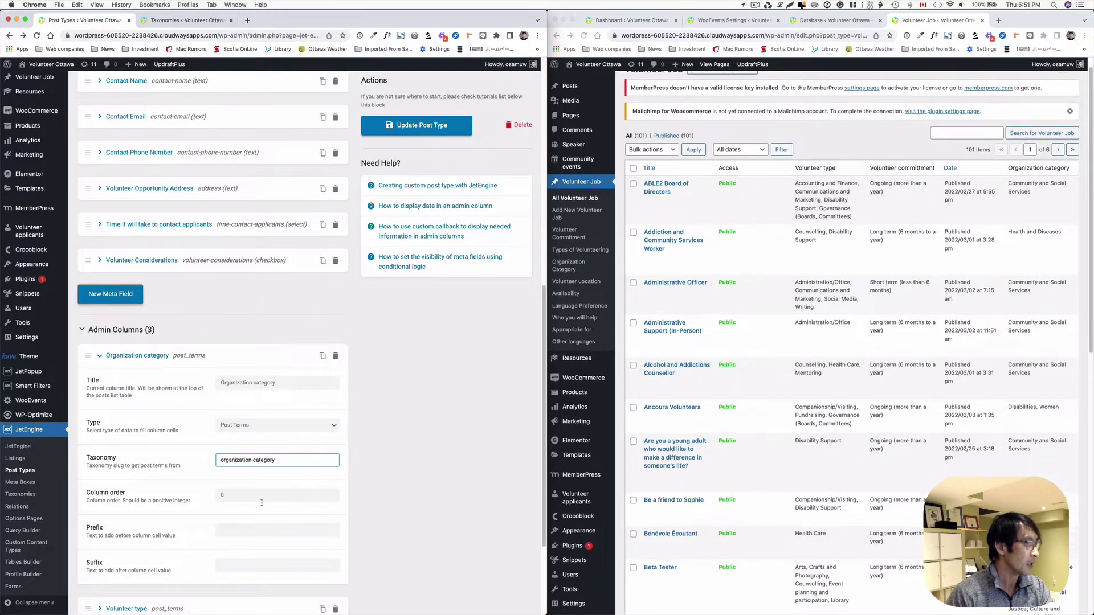
pyautogui.doubleClick(218, 494)
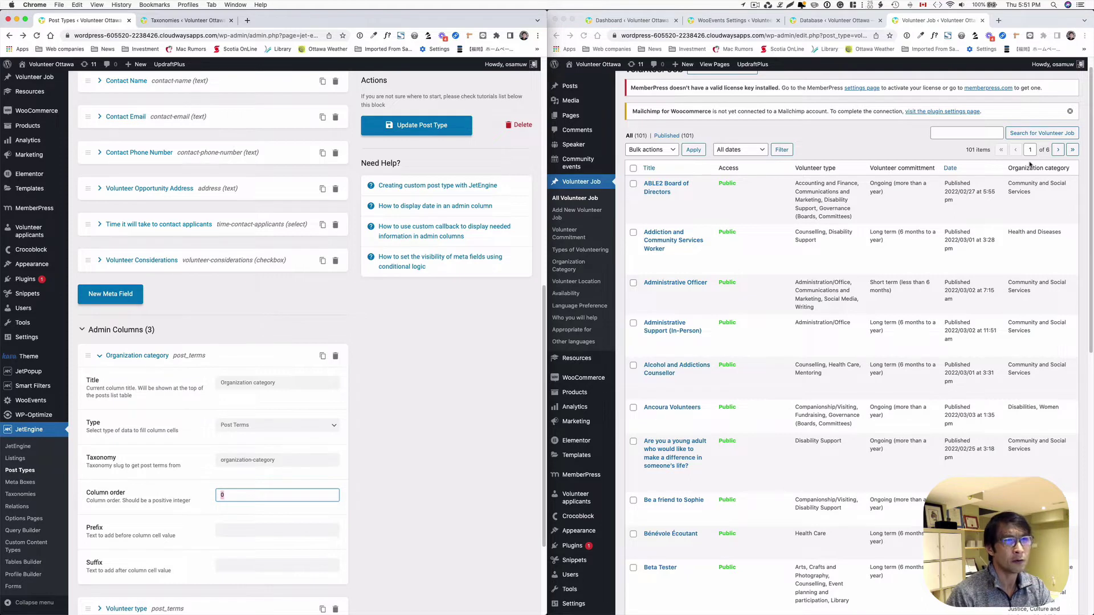
pyautogui.scroll(-2, 262, 478)
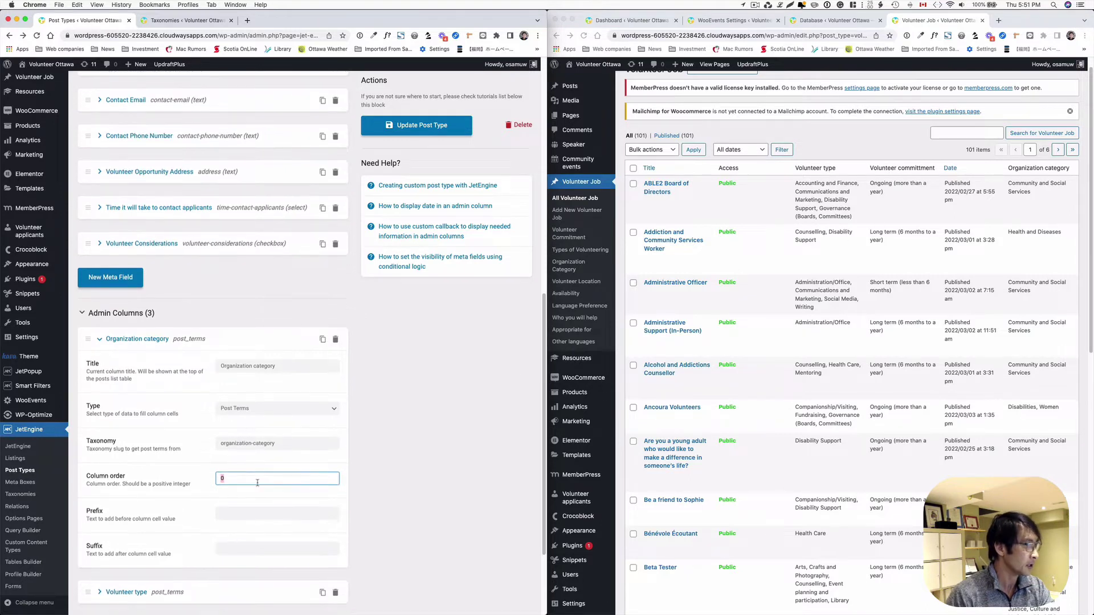
pyautogui.scroll(-1, 272, 457)
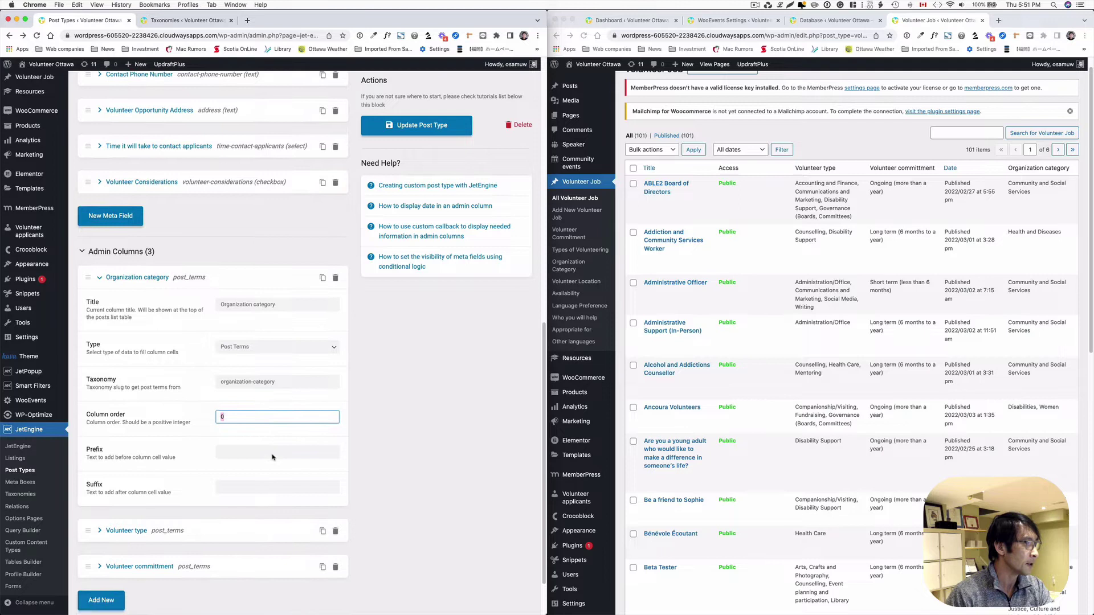
pyautogui.click(444, 422)
pyautogui.scroll(-1, 388, 458)
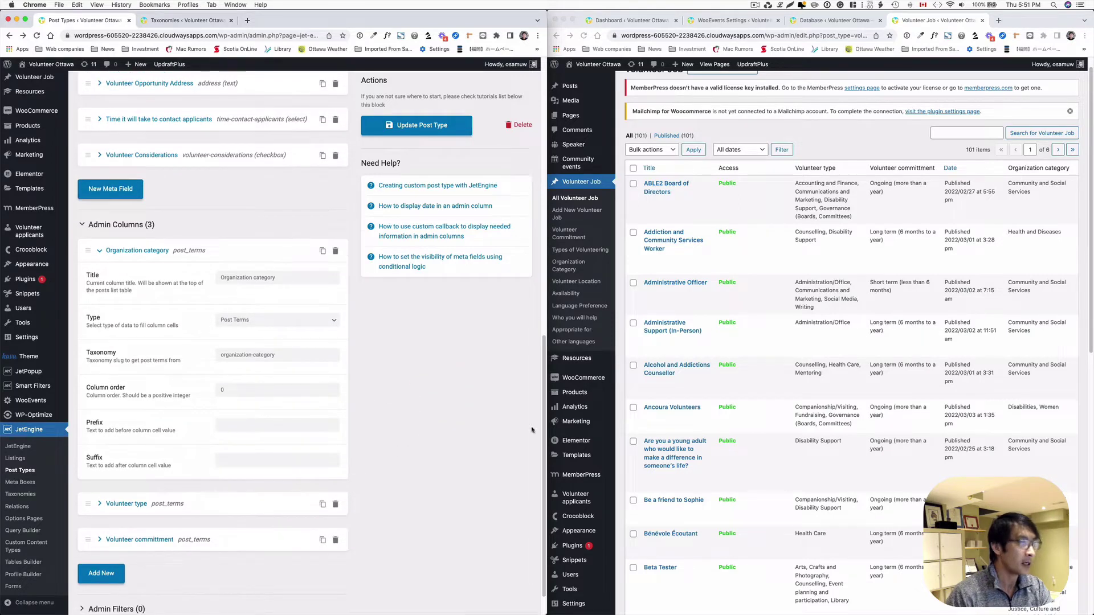
pyautogui.scroll(-1, 159, 530)
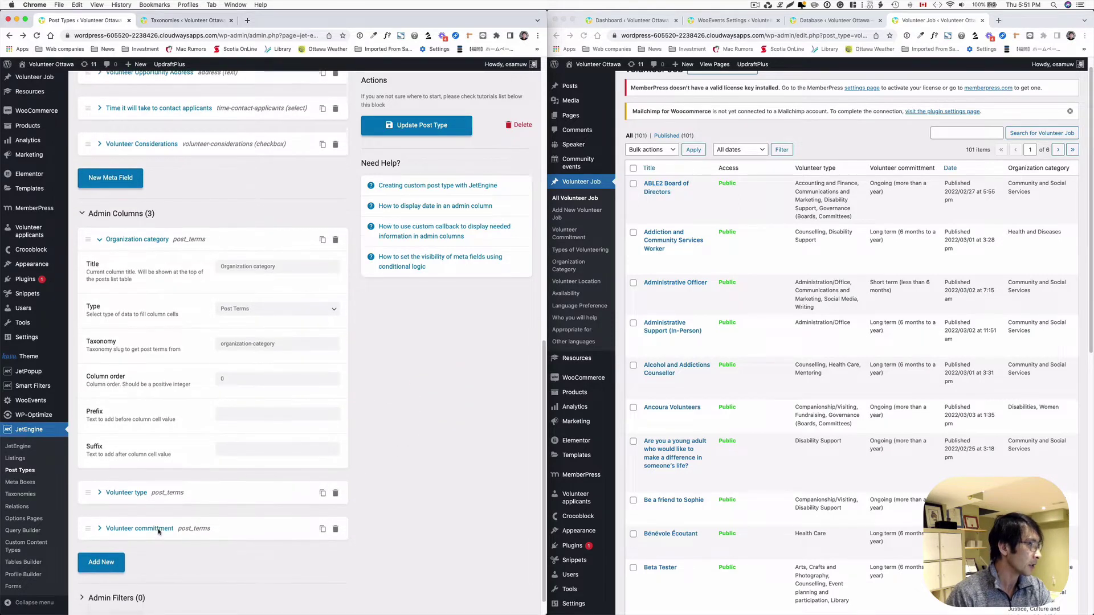
# Add a fourth admin column titled 'Application deadline' with Meta Value as its type.
pyautogui.click(106, 559)
pyautogui.scroll(-3, 276, 508)
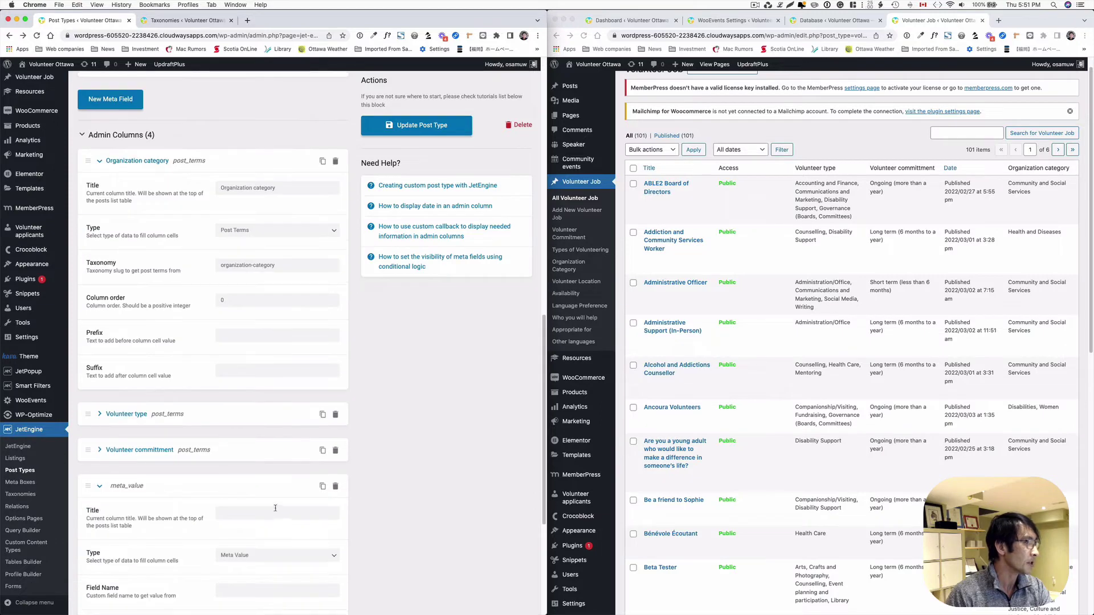
pyautogui.click(276, 508)
pyautogui.write('Ap')
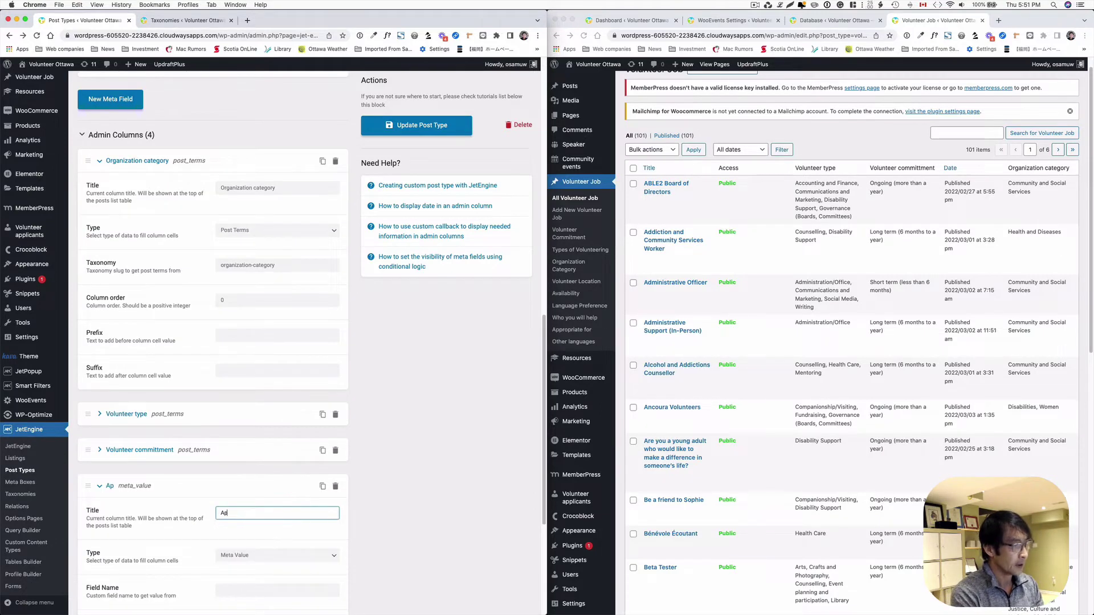
pyautogui.write('plication d')
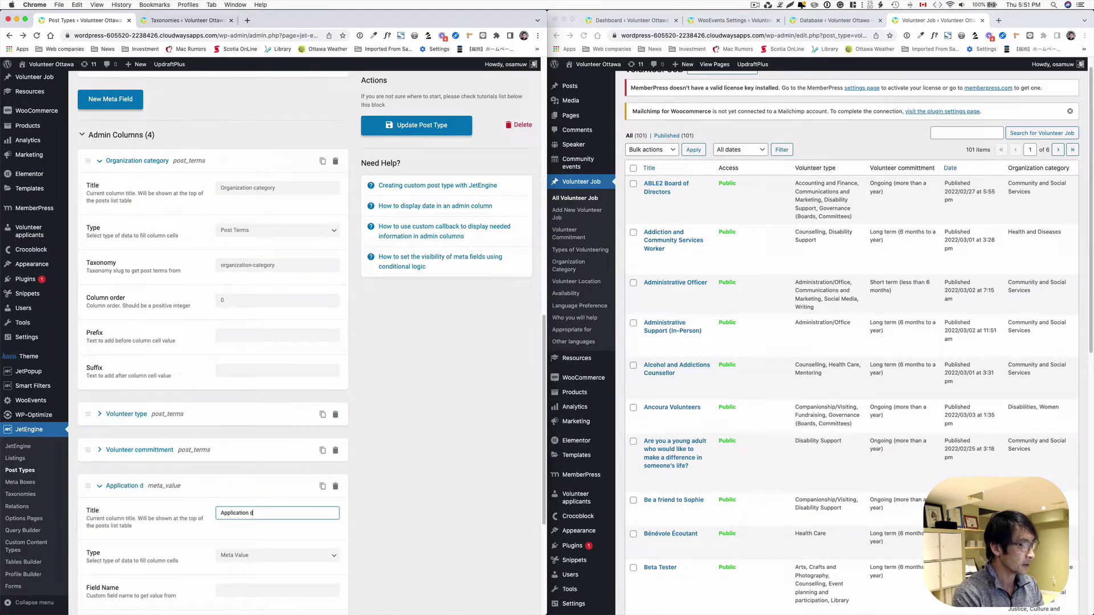
pyautogui.write('ate')
pyautogui.press('BackSpace')
pyautogui.press('BackSpace')
pyautogui.press('BackSpace')
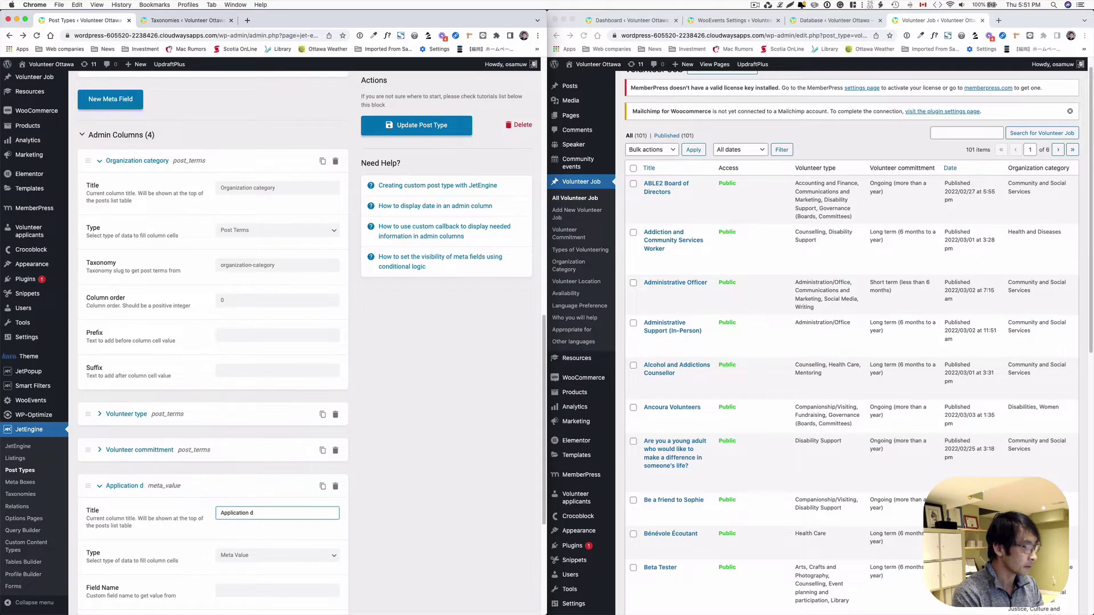
pyautogui.write('eadline')
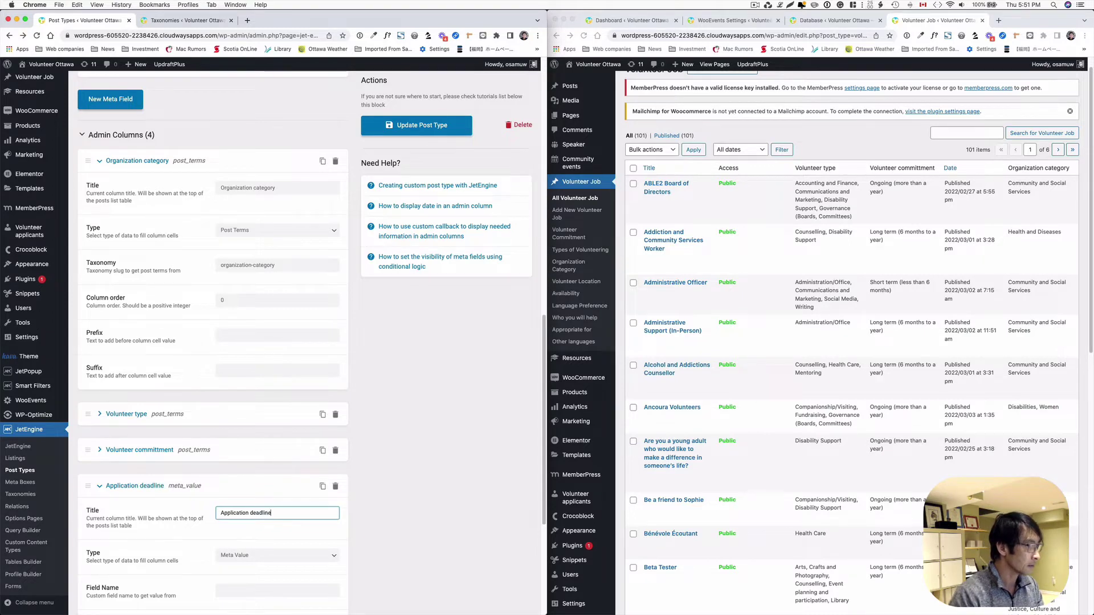
pyautogui.click(326, 546)
pyautogui.scroll(-2, 320, 541)
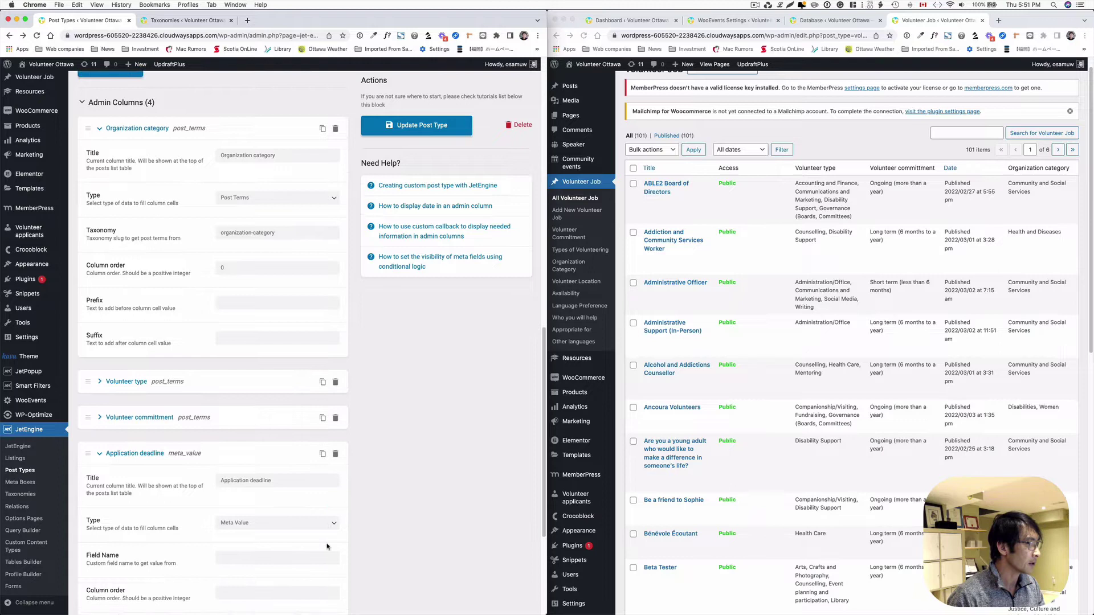
pyautogui.click(301, 519)
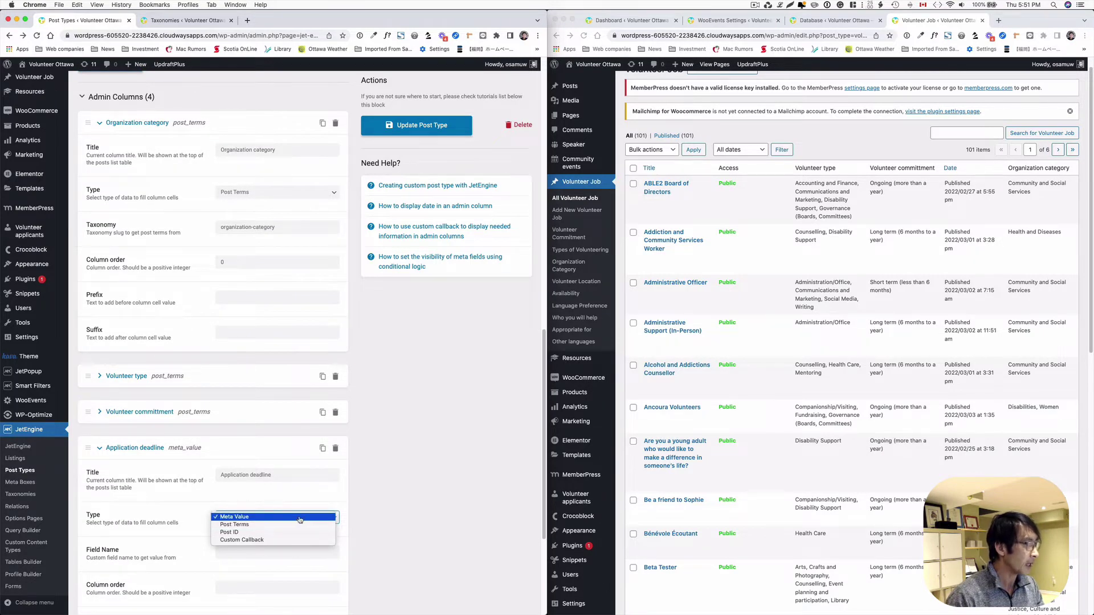
pyautogui.click(300, 517)
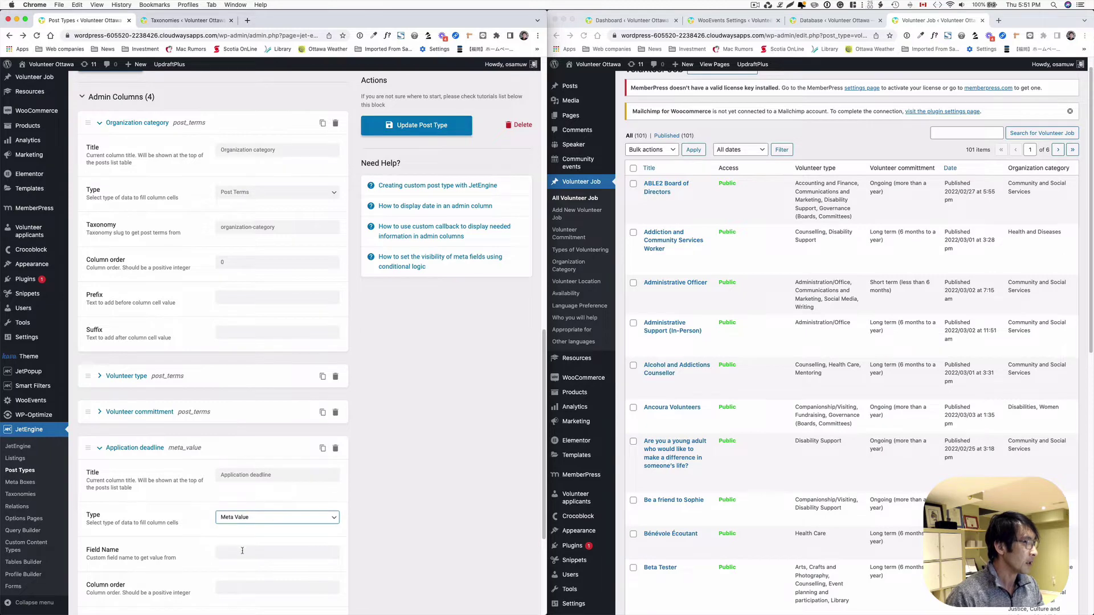
pyautogui.scroll(10, 242, 551)
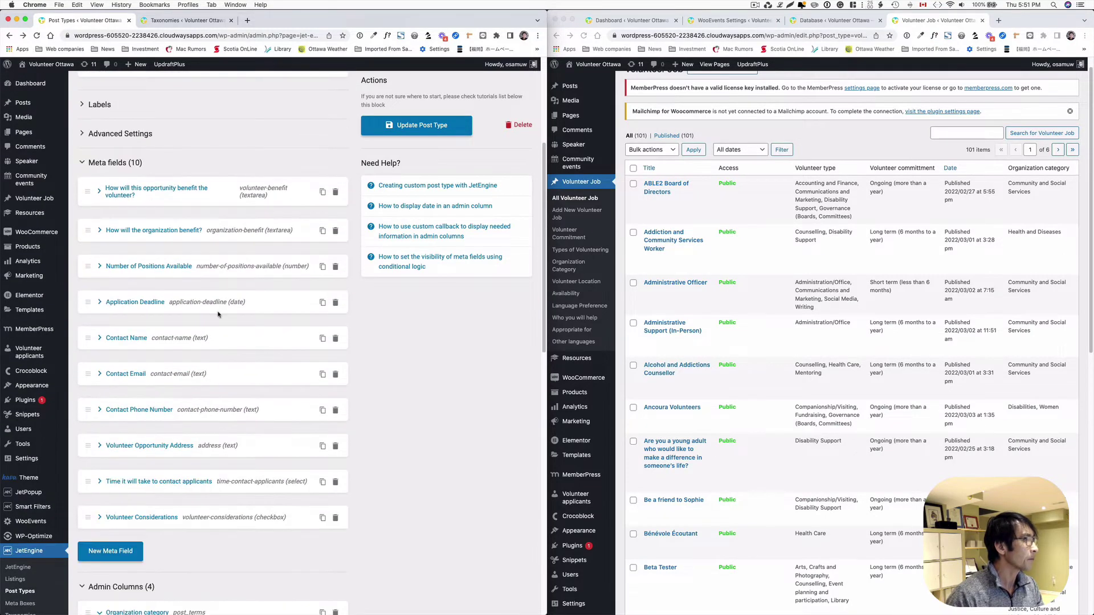
# Copy the meta field name application-deadline into the column's Field Name box.
pyautogui.click(124, 307)
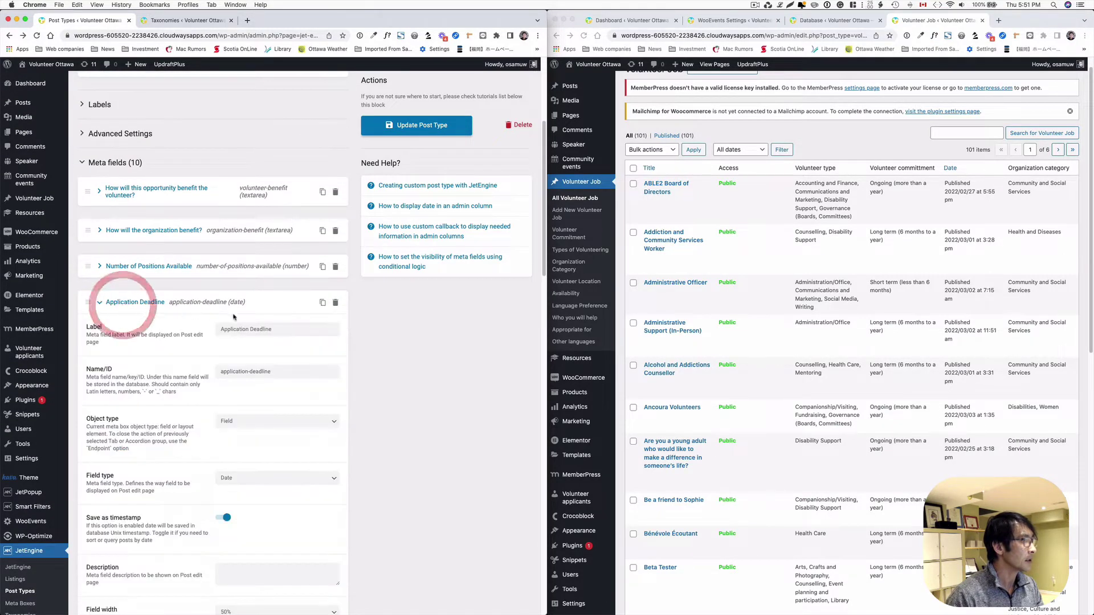
pyautogui.tripleClick(273, 372)
pyautogui.press('super+c')
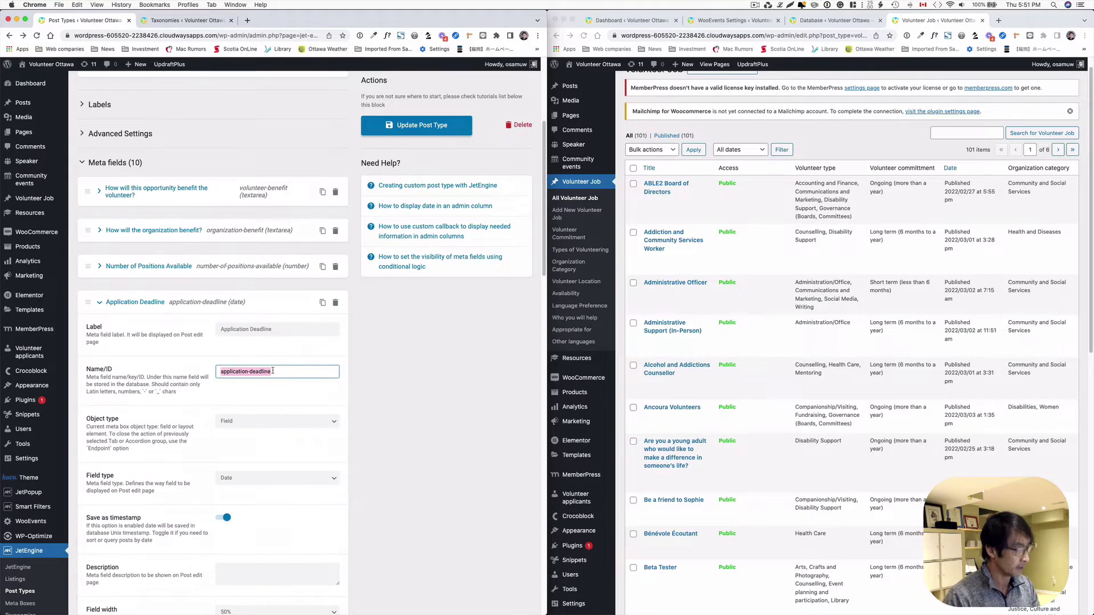
pyautogui.scroll(-3, 280, 430)
pyautogui.scroll(-15, 279, 431)
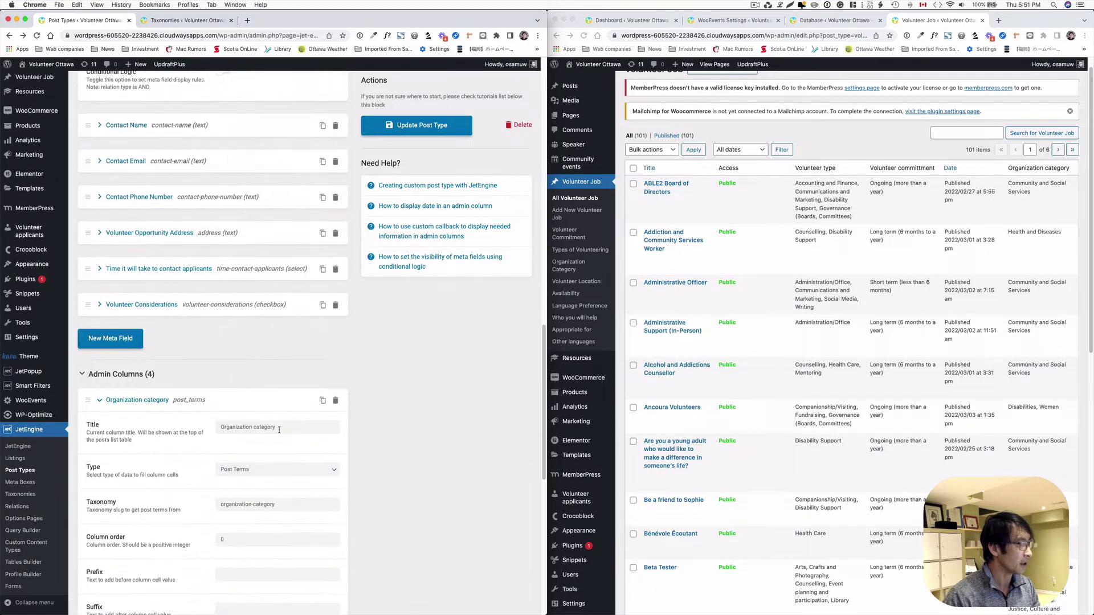
pyautogui.scroll(-8, 268, 394)
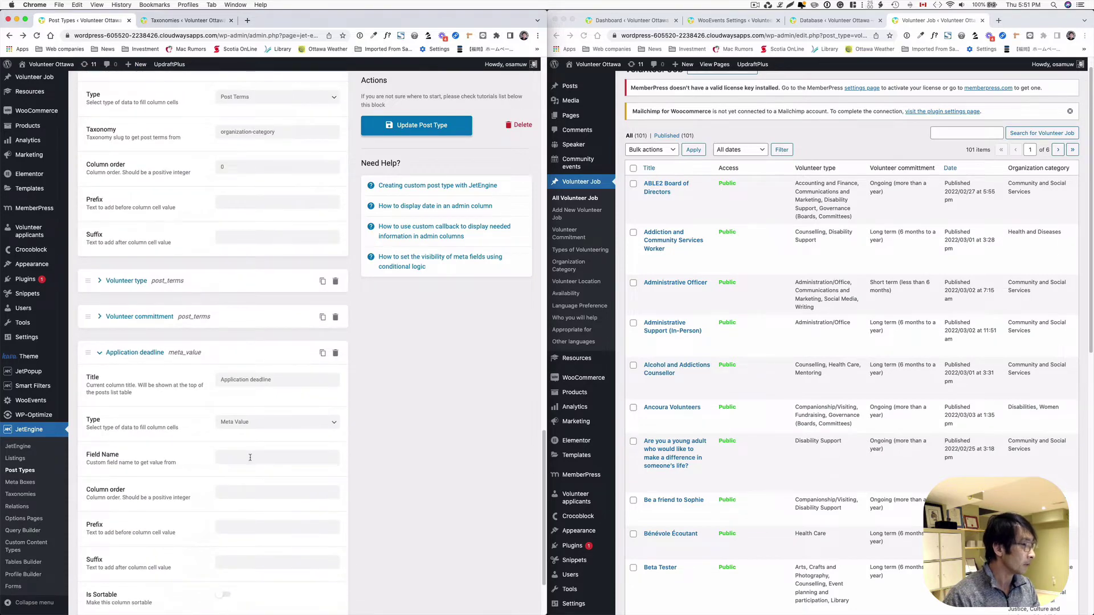
pyautogui.click(250, 457)
pyautogui.press('super+v')
pyautogui.click(384, 450)
pyautogui.scroll(-2, 384, 450)
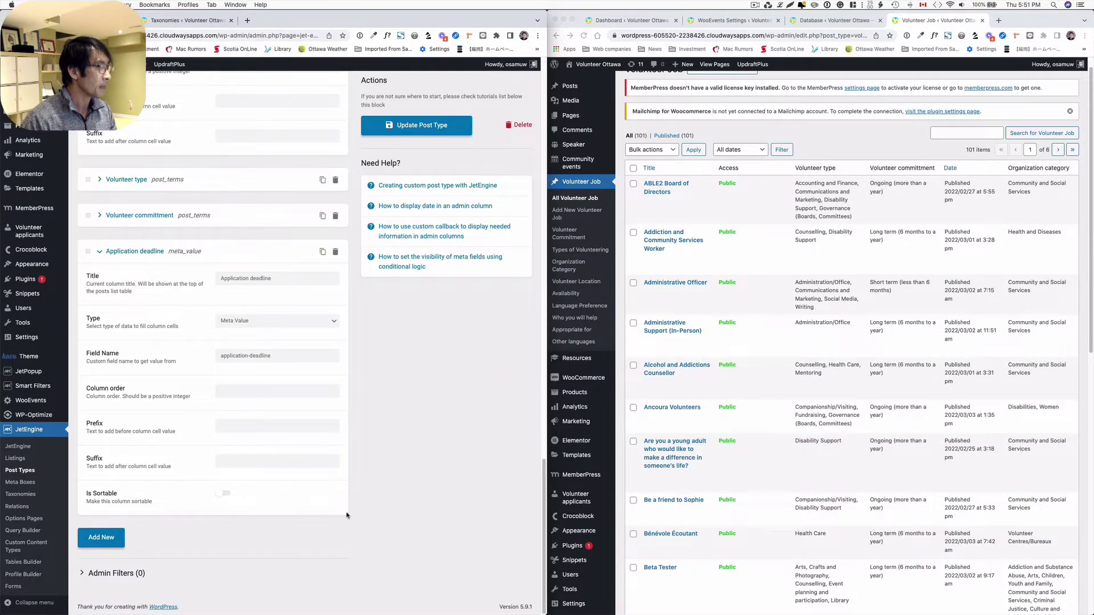
pyautogui.click(414, 129)
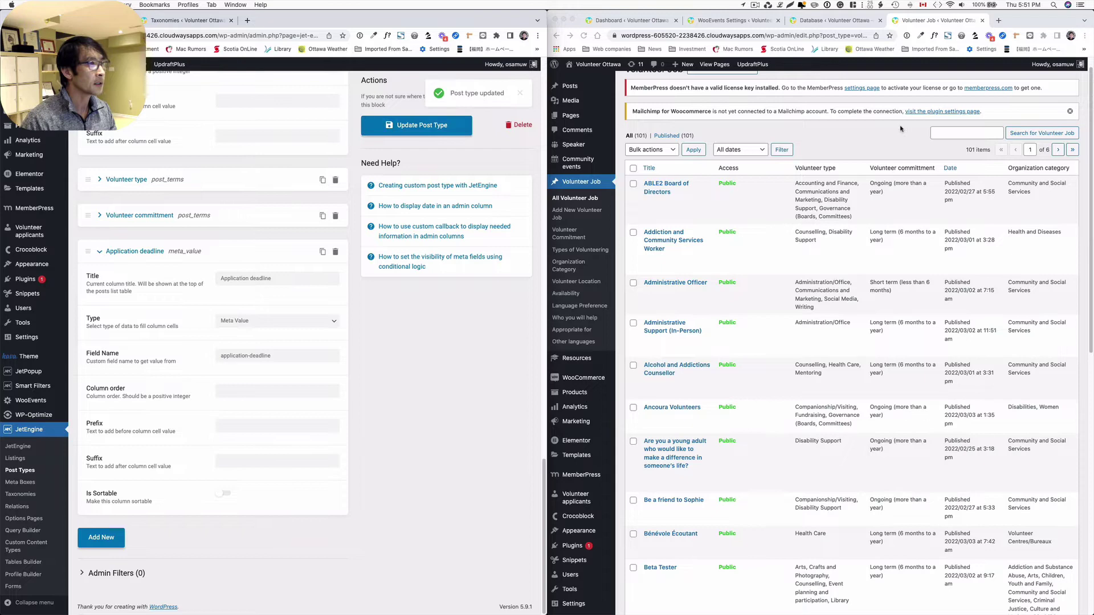
pyautogui.click(590, 42)
pyautogui.click(584, 36)
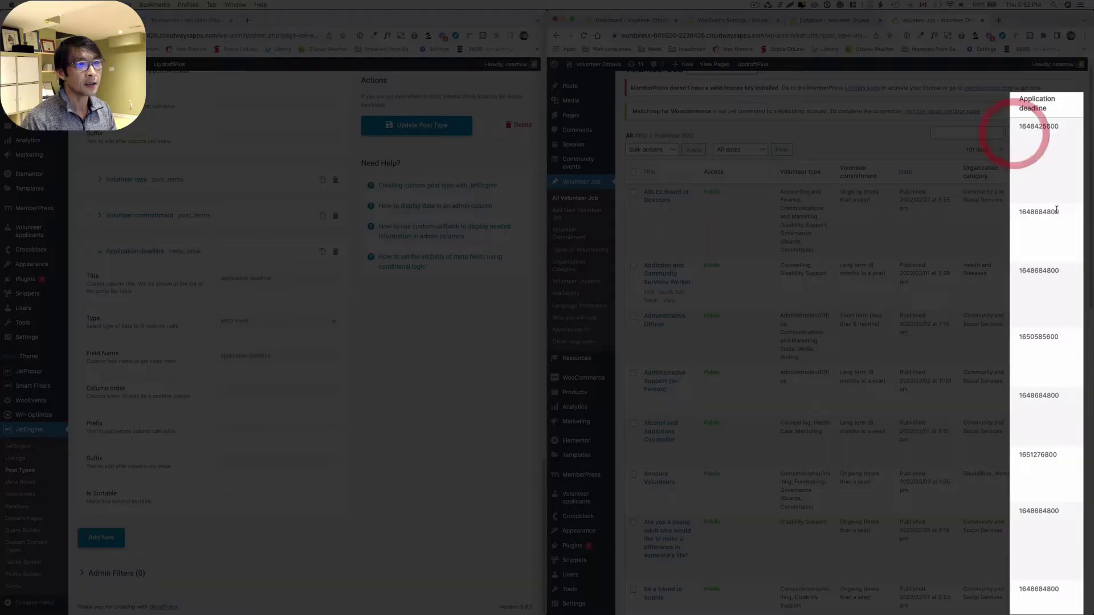
pyautogui.moveTo(1024, 266); pyautogui.dragTo(1039, 266)
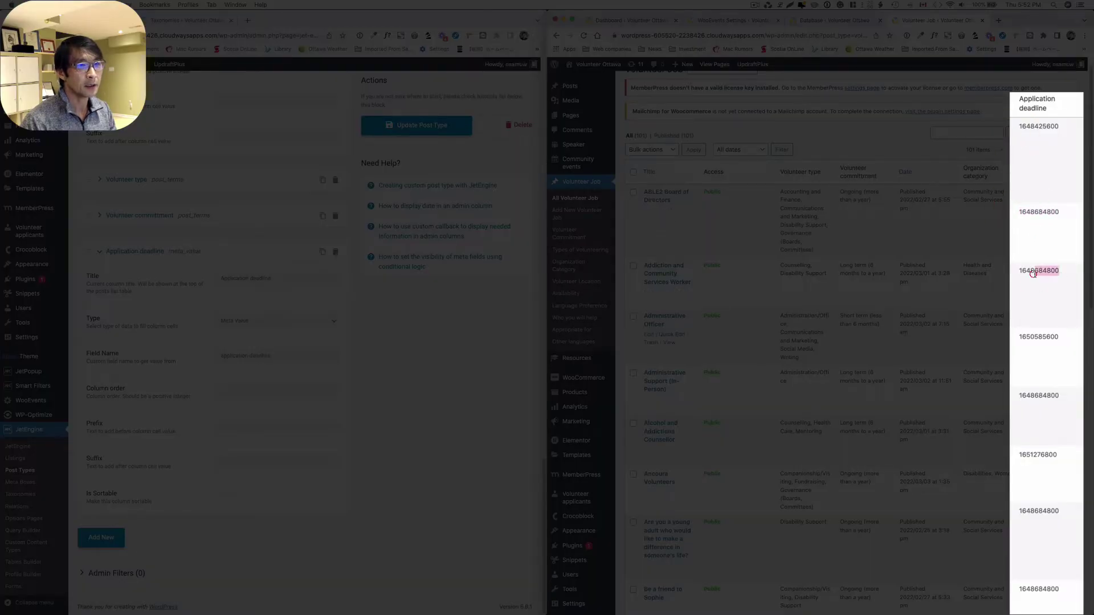
pyautogui.click(1043, 336)
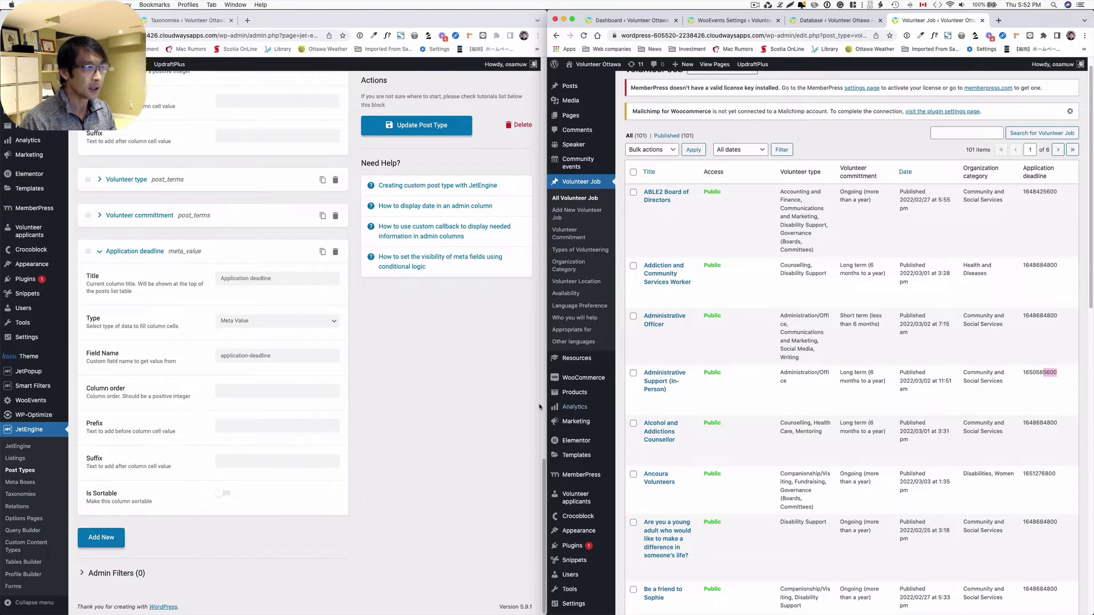
# Change the Application deadline column's type to Custom Callback.
pyautogui.click(434, 392)
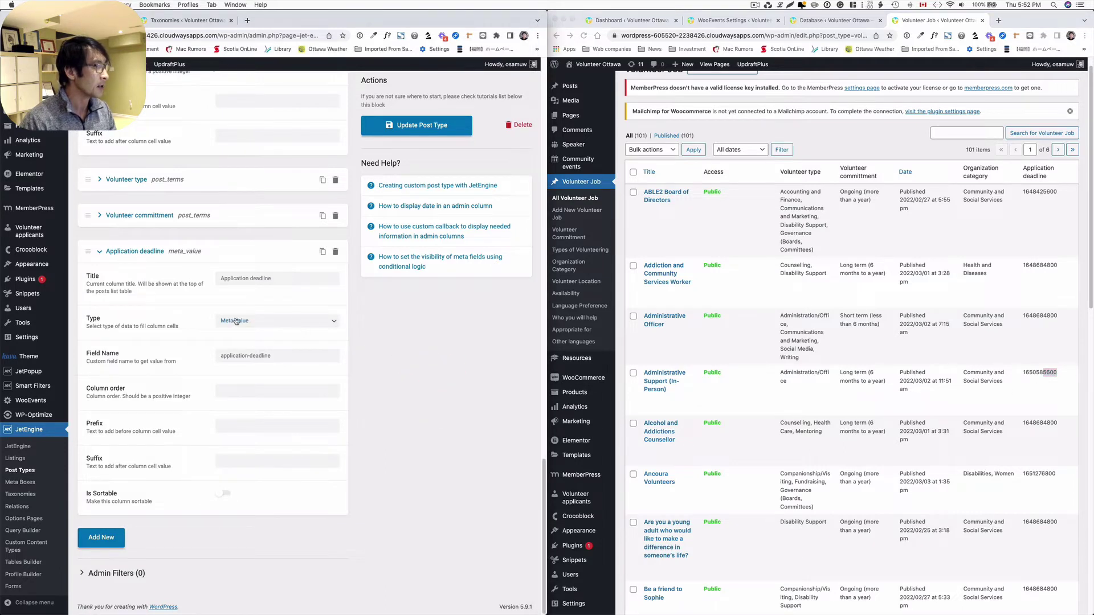
pyautogui.click(255, 321)
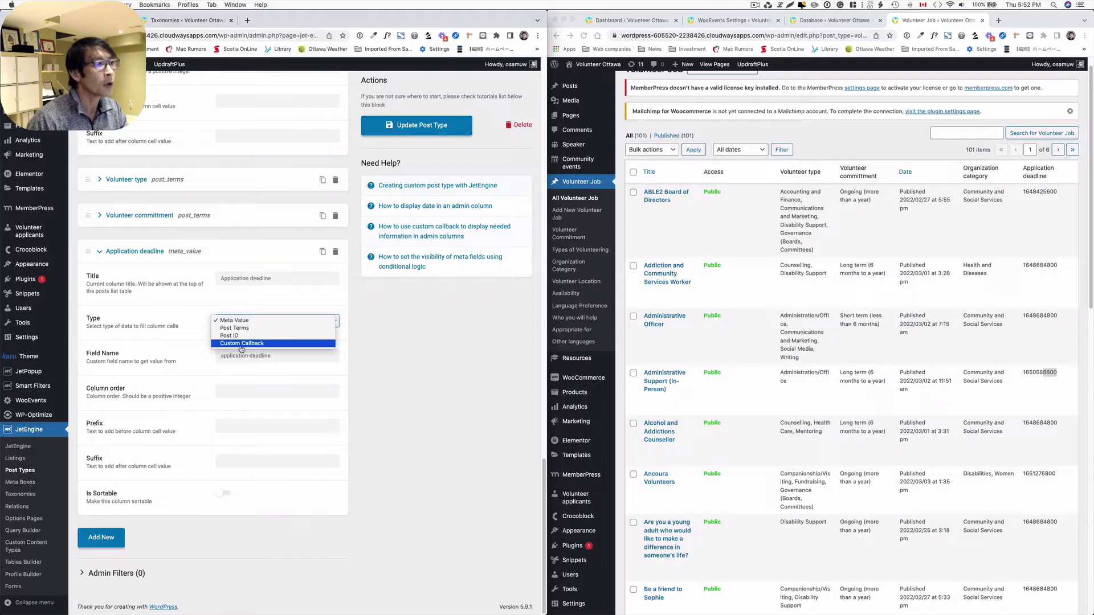
pyautogui.click(242, 344)
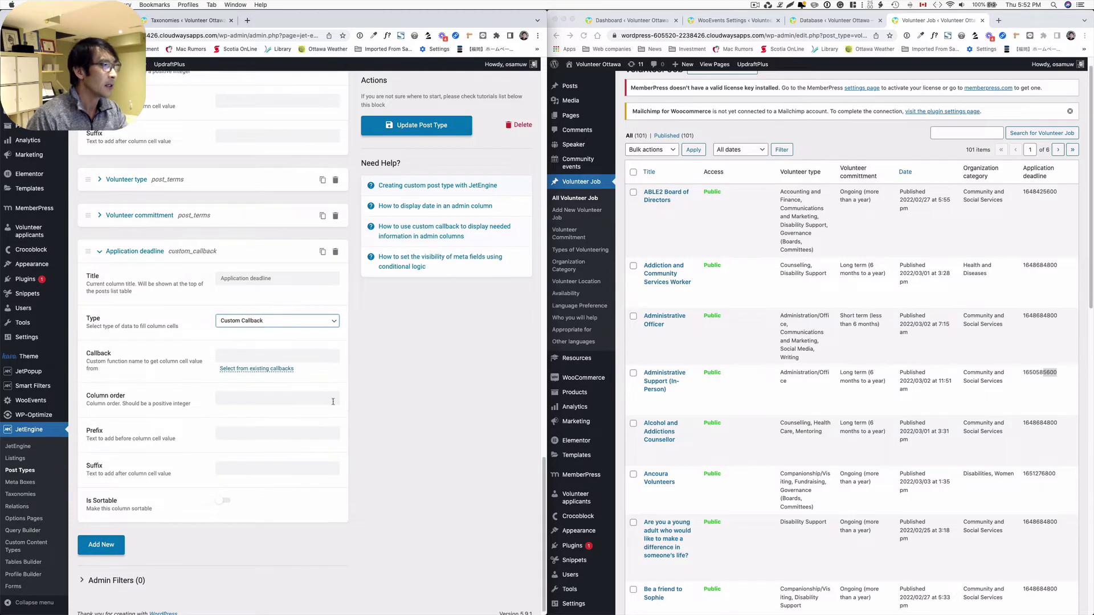
# Apply the jet_engine_custom_cb_date callback using the application-deadline field.
pyautogui.click(237, 371)
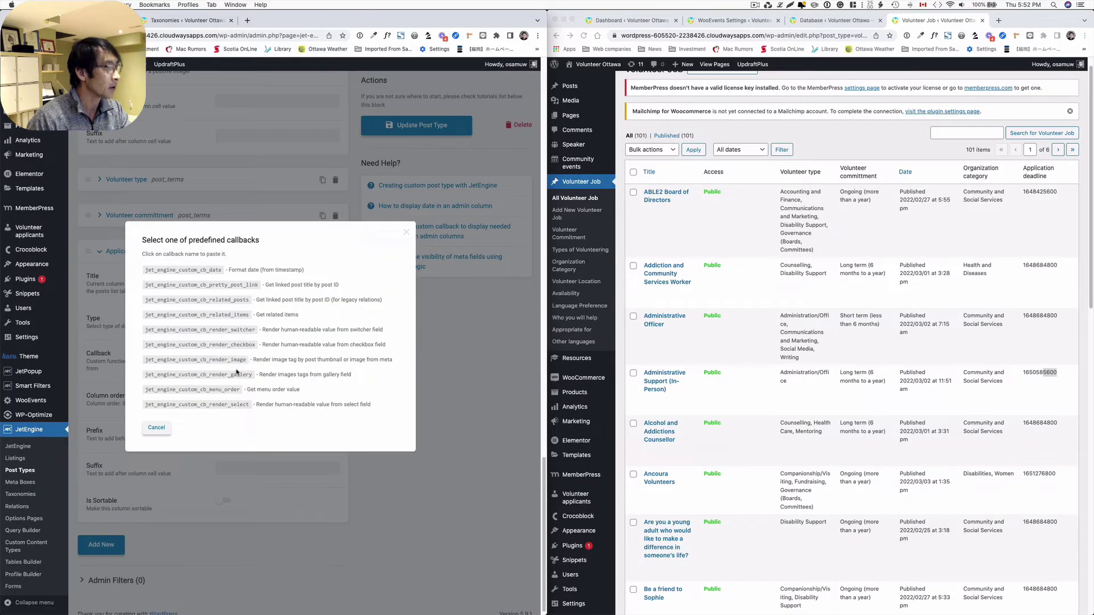
pyautogui.click(215, 270)
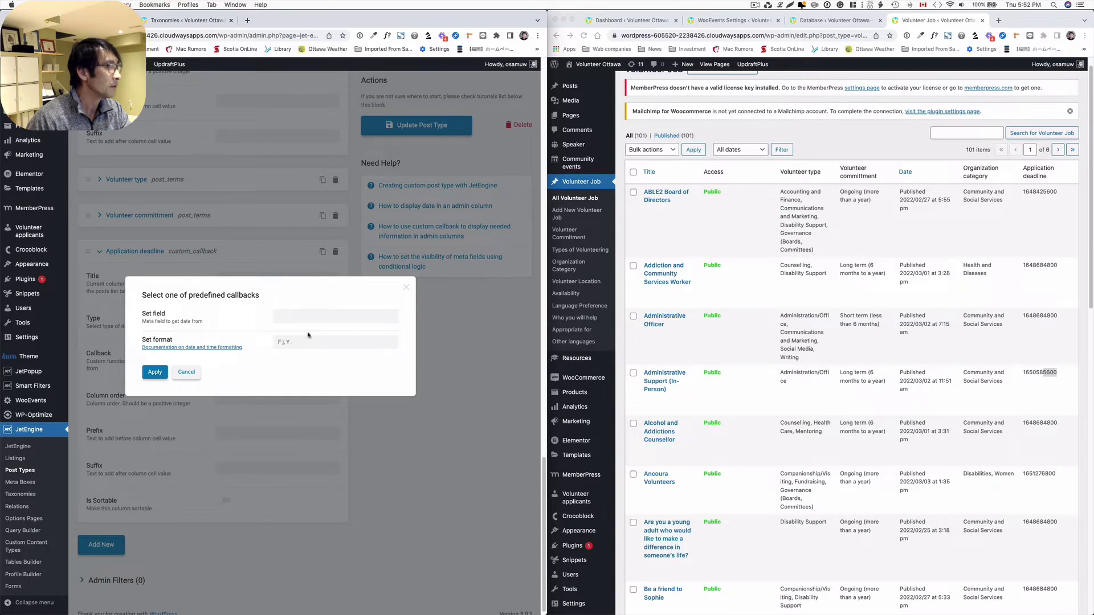
pyautogui.click(298, 317)
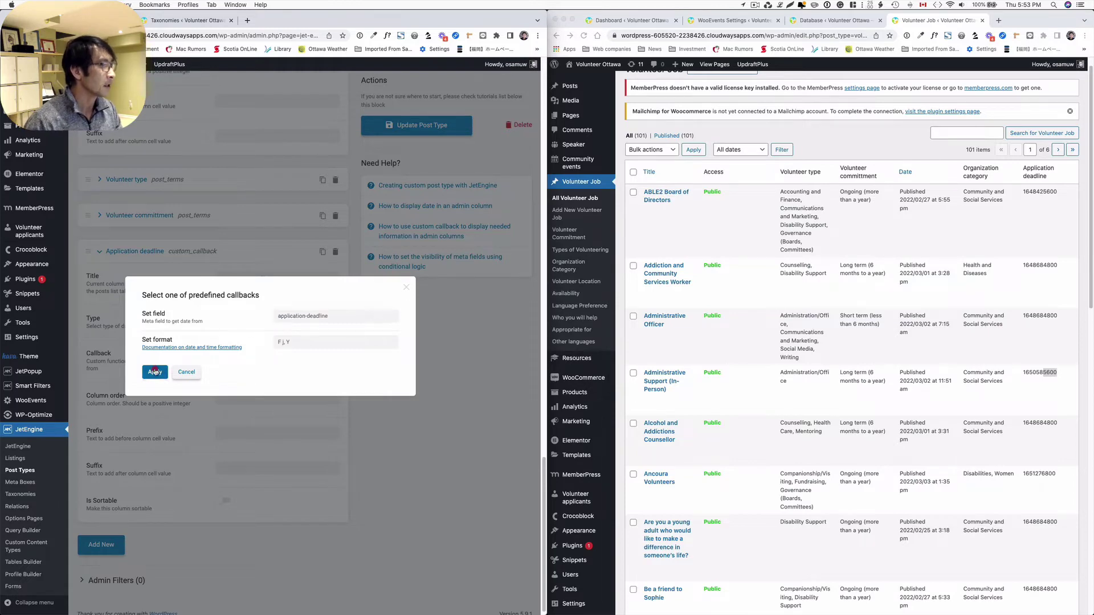
pyautogui.click(154, 372)
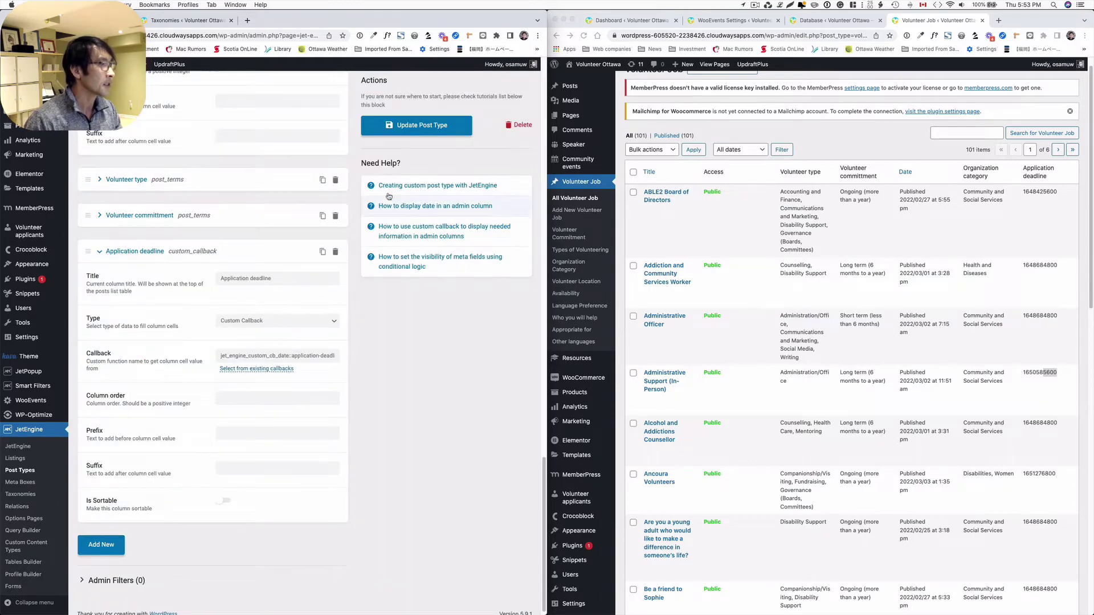
# Save the post type and reload the list to see dates like March 28, 2022.
pyautogui.click(417, 126)
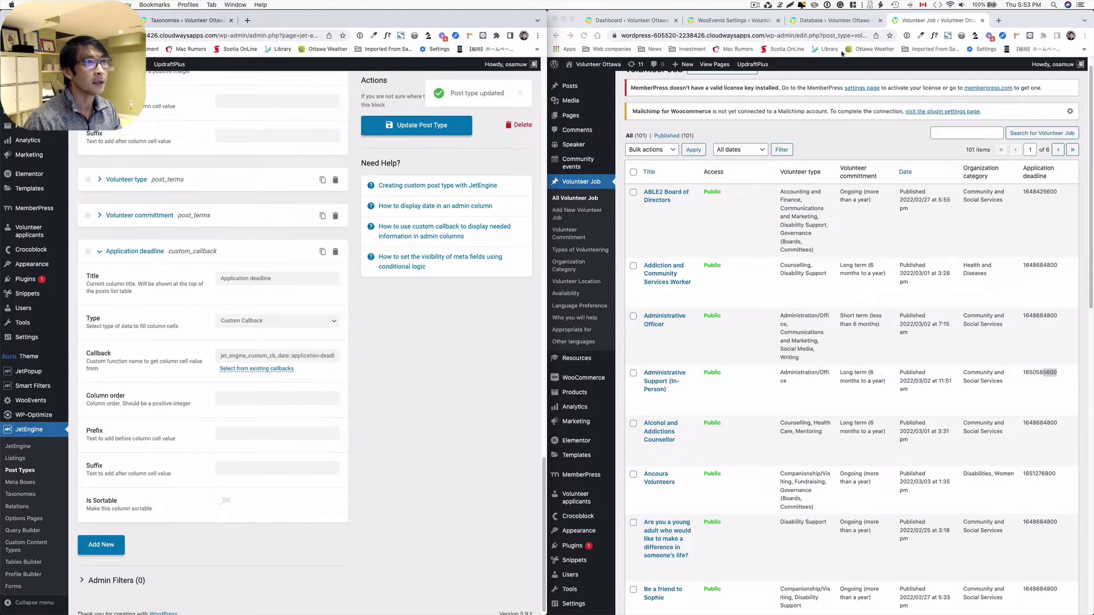
pyautogui.click(584, 36)
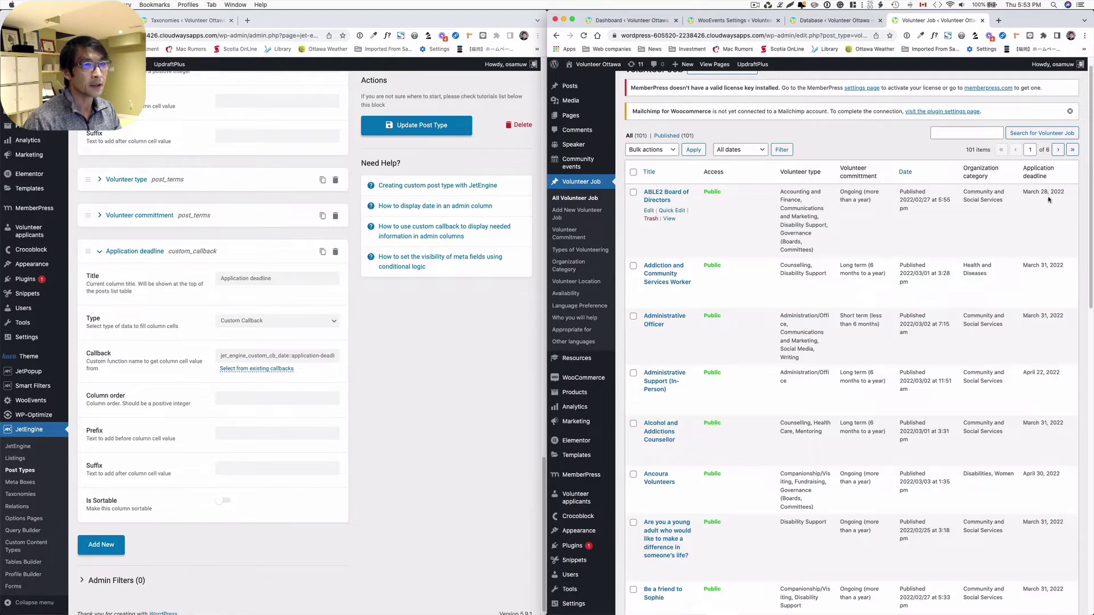
pyautogui.scroll(-3, 1045, 248)
pyautogui.scroll(-1, 1047, 244)
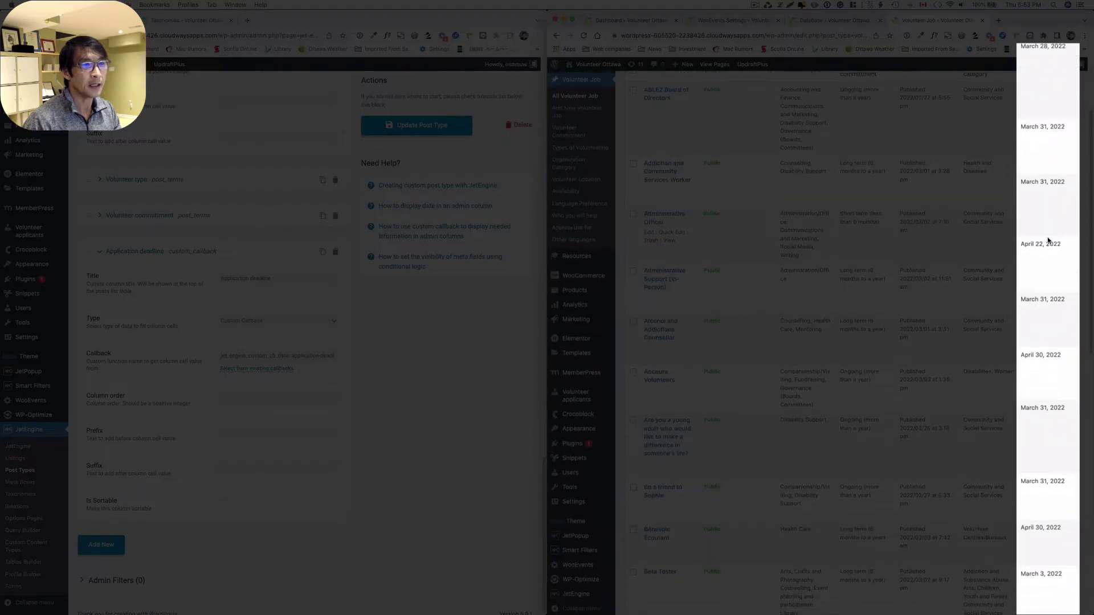
pyautogui.scroll(4, 1045, 234)
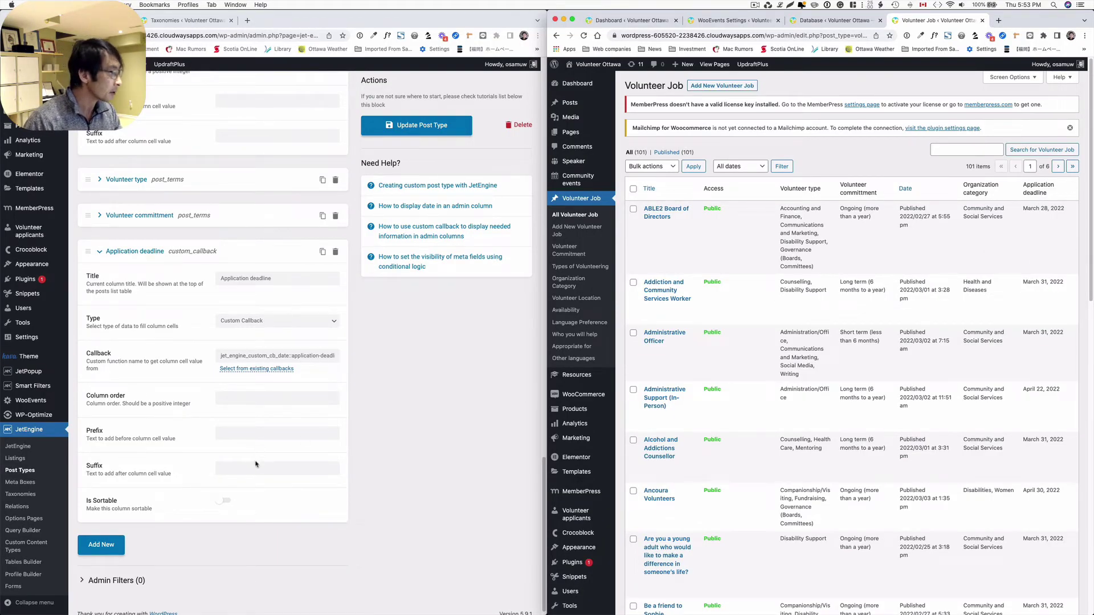
# Make the Application deadline column sortable by application-deadline, save, and reload the job list.
pyautogui.click(225, 502)
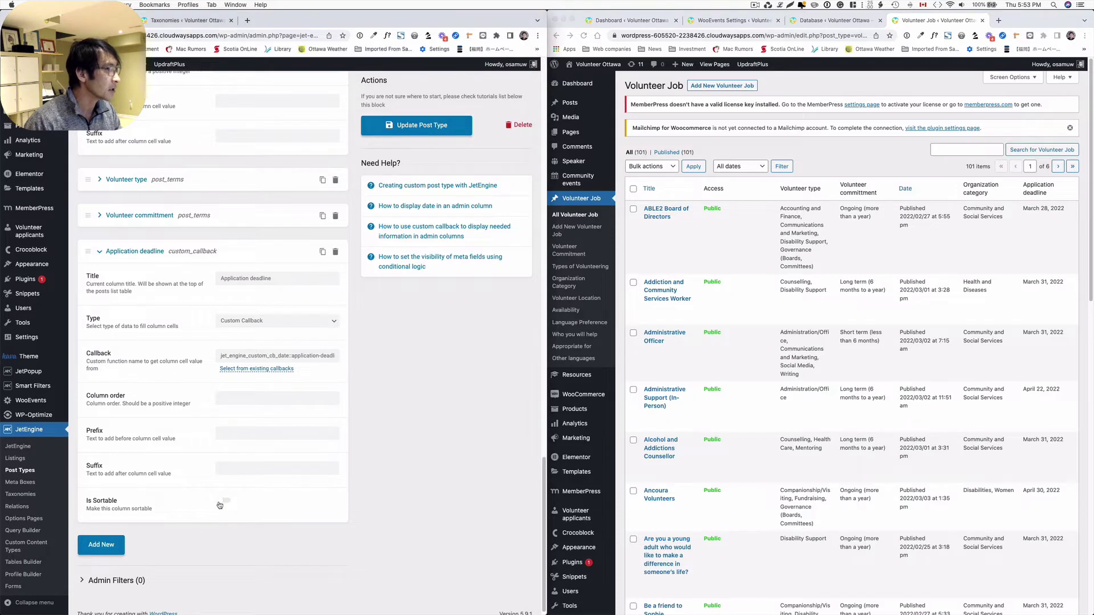
pyautogui.click(224, 503)
pyautogui.scroll(-1, 285, 484)
pyautogui.scroll(-3, 285, 484)
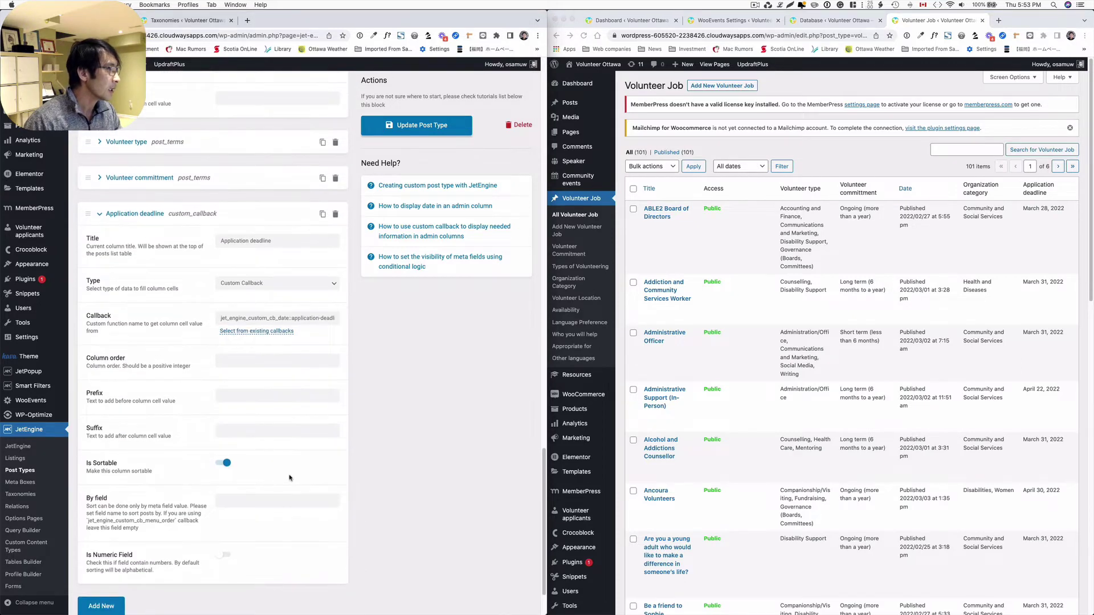
pyautogui.click(259, 493)
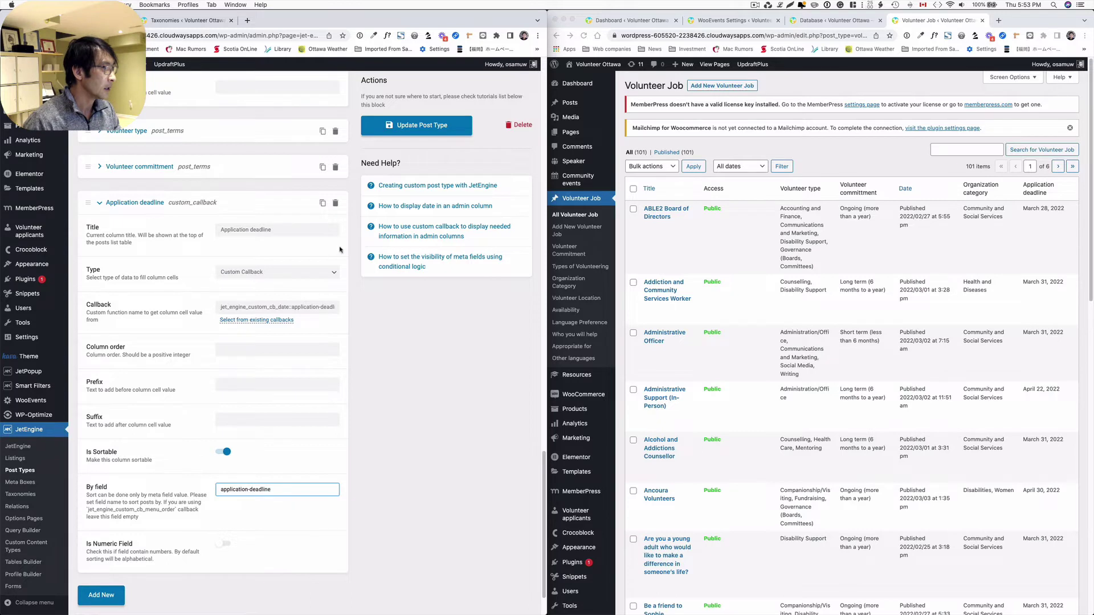
pyautogui.click(431, 130)
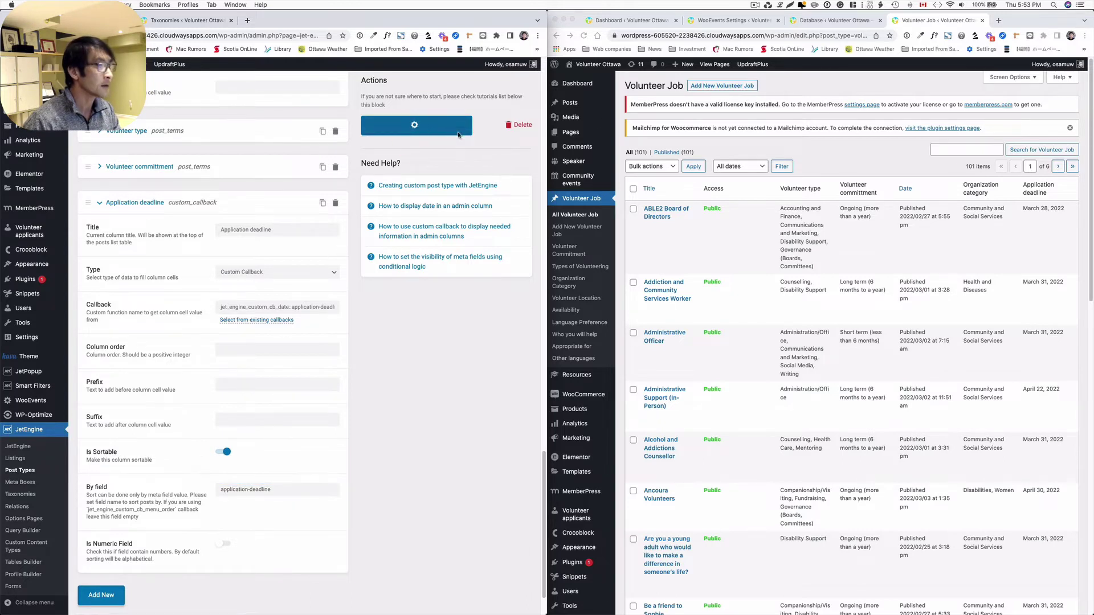
pyautogui.click(583, 37)
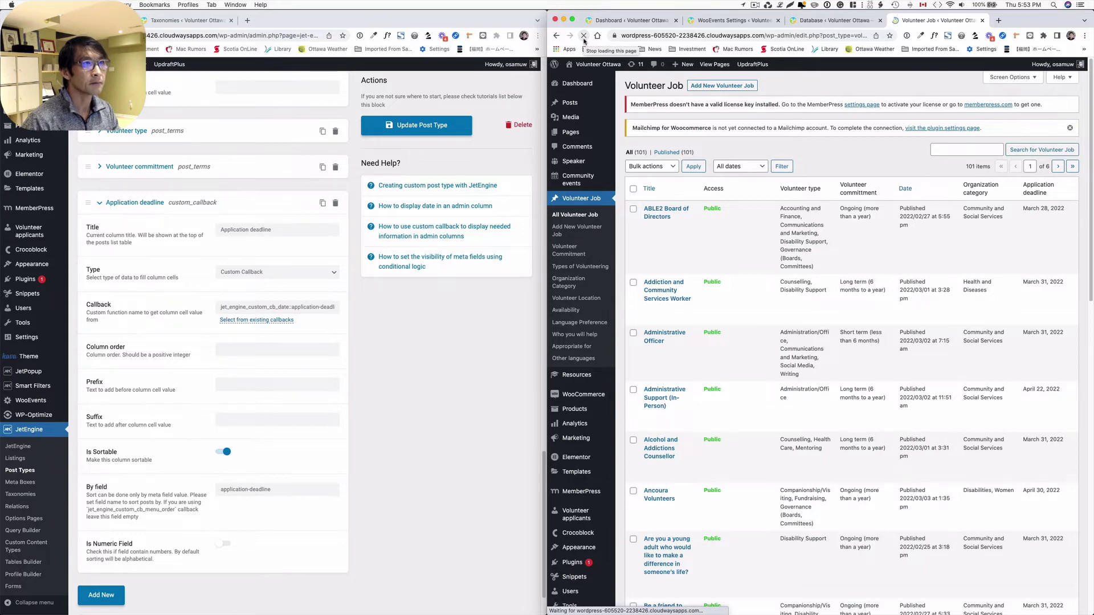
# Sort jobs by Application deadline descending, starting at May 30, 2022, and check the All dates filter.
pyautogui.click(1028, 198)
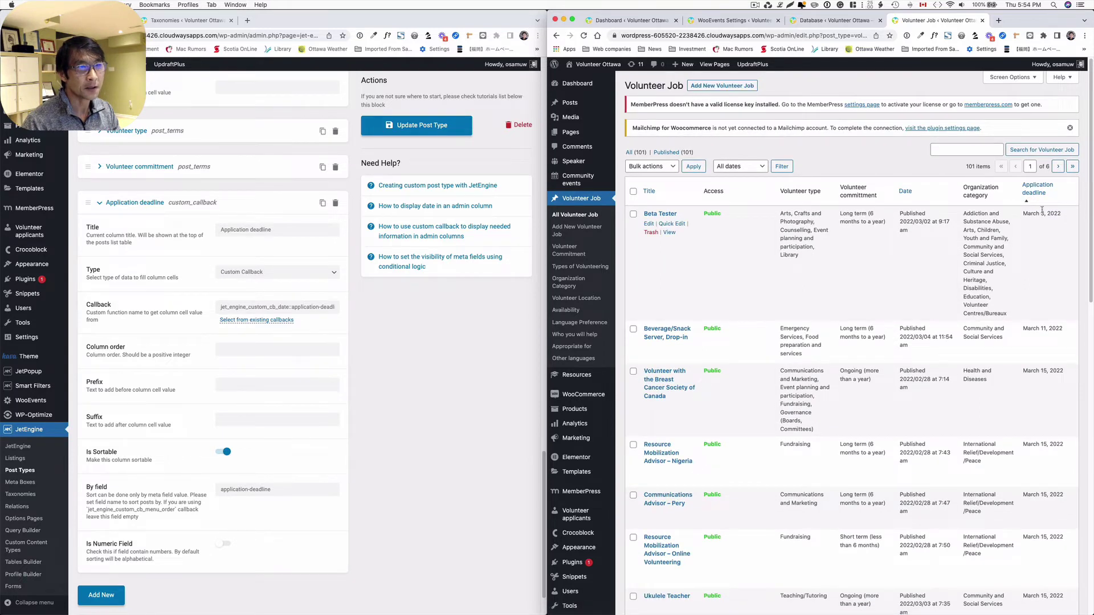
pyautogui.click(1038, 193)
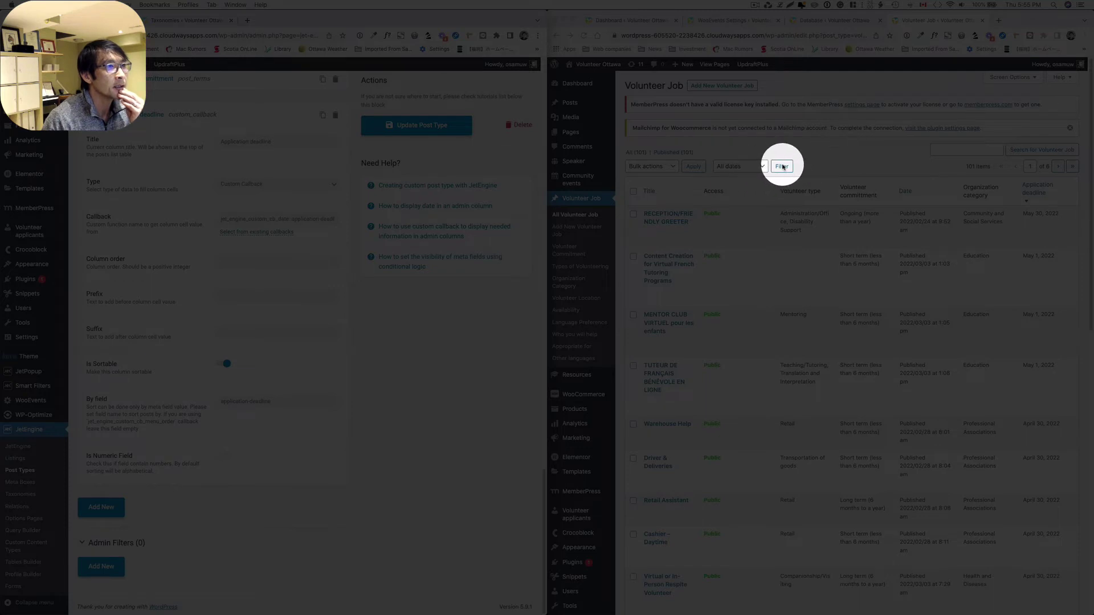
pyautogui.click(761, 167)
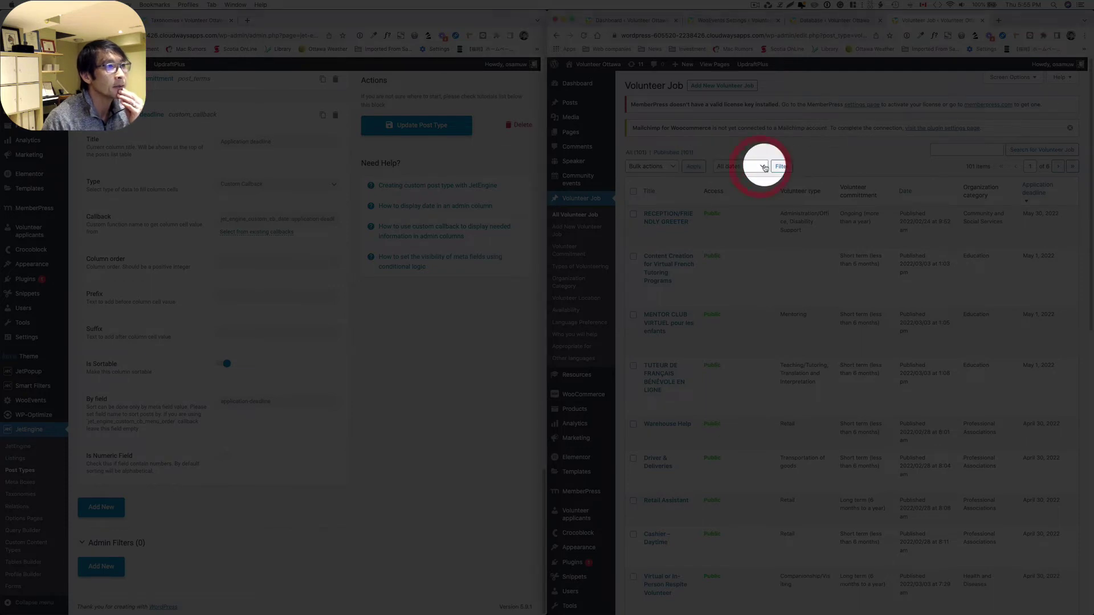
pyautogui.click(751, 153)
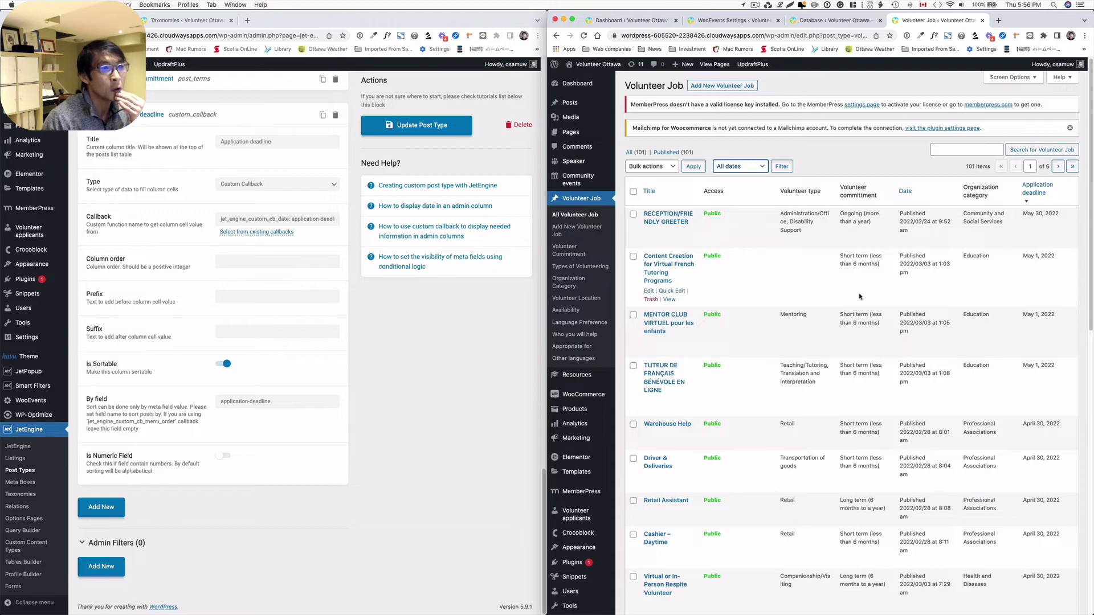
# Add an admin filter named 'Volunteer commitment' that uses its name as placeholder.
pyautogui.scroll(-3, 852, 433)
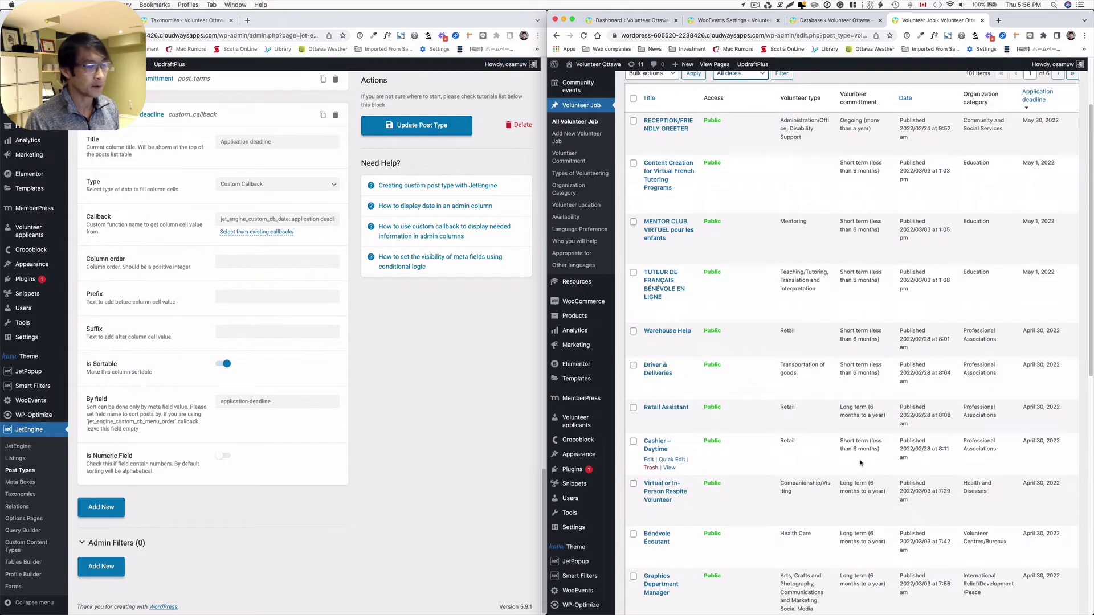
pyautogui.scroll(3, 849, 454)
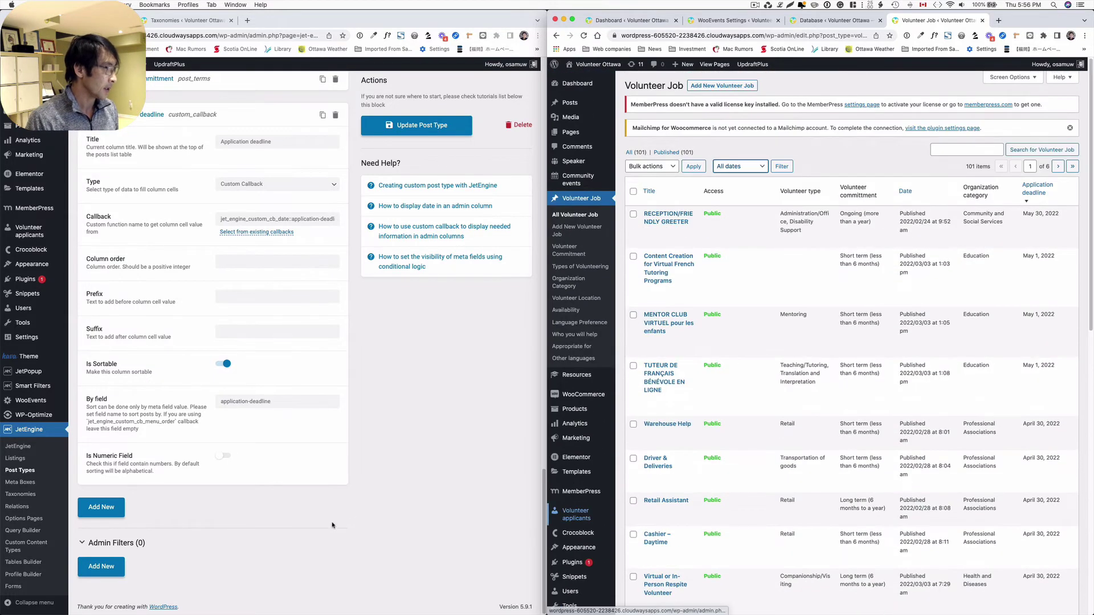
pyautogui.click(106, 567)
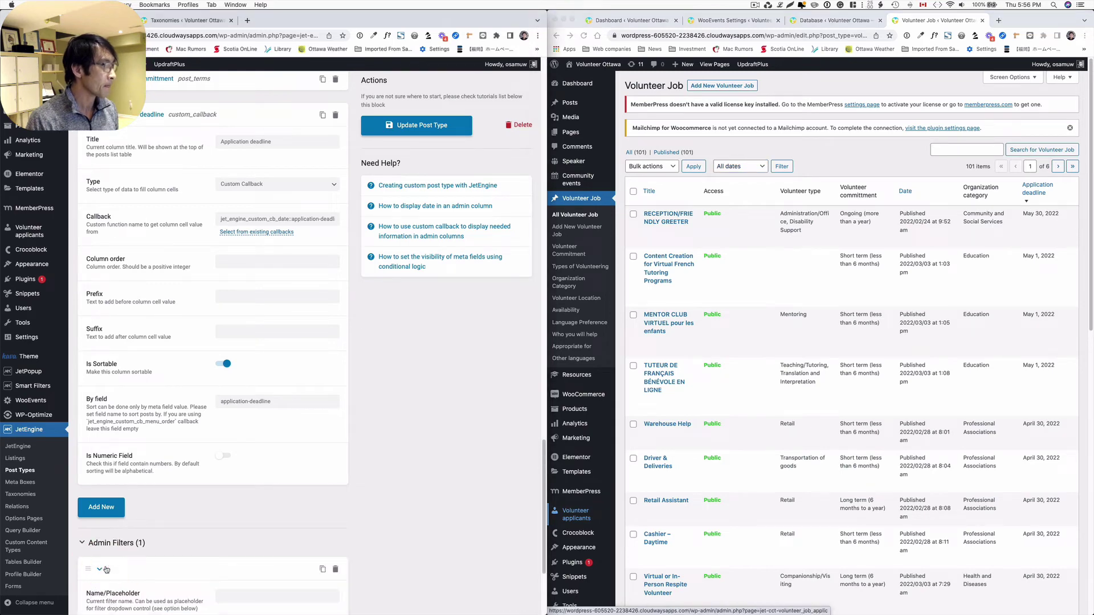
pyautogui.scroll(-3, 404, 519)
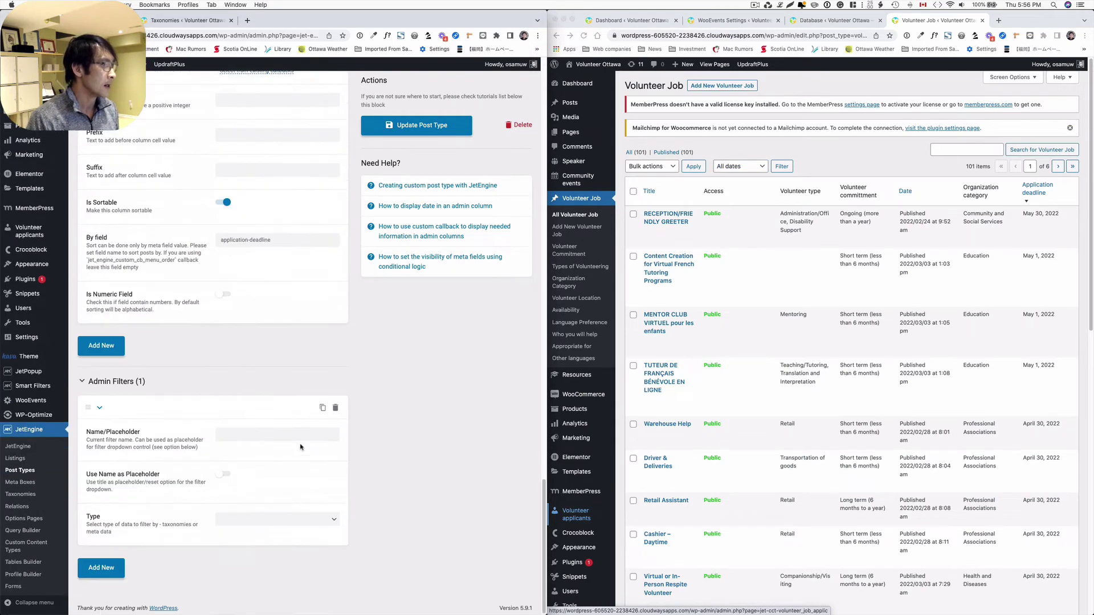
pyautogui.click(286, 433)
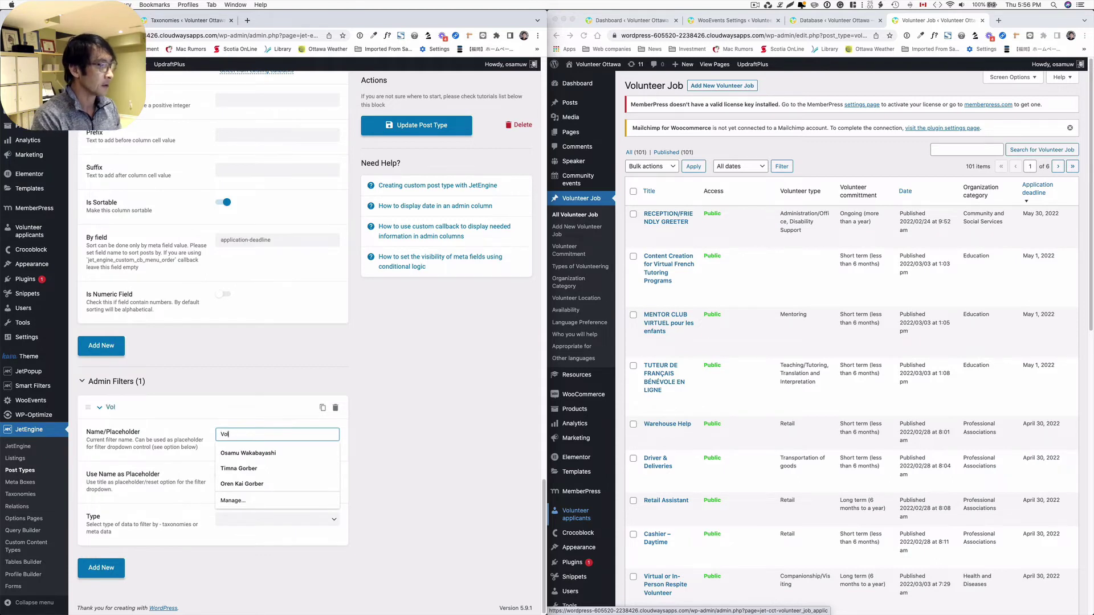
pyautogui.write('Volunteer')
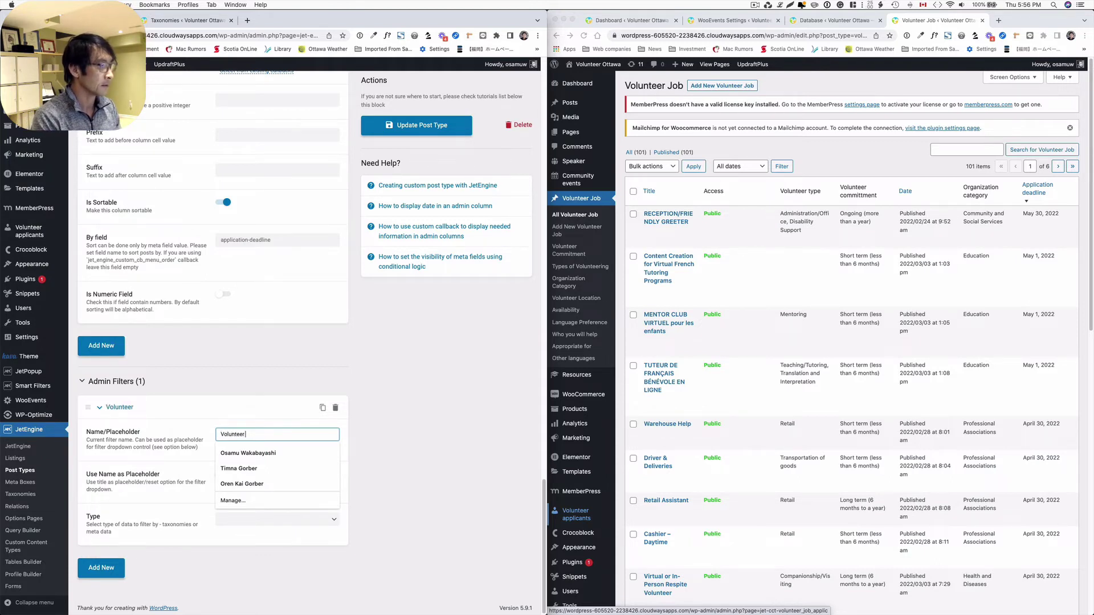
pyautogui.write(' commi')
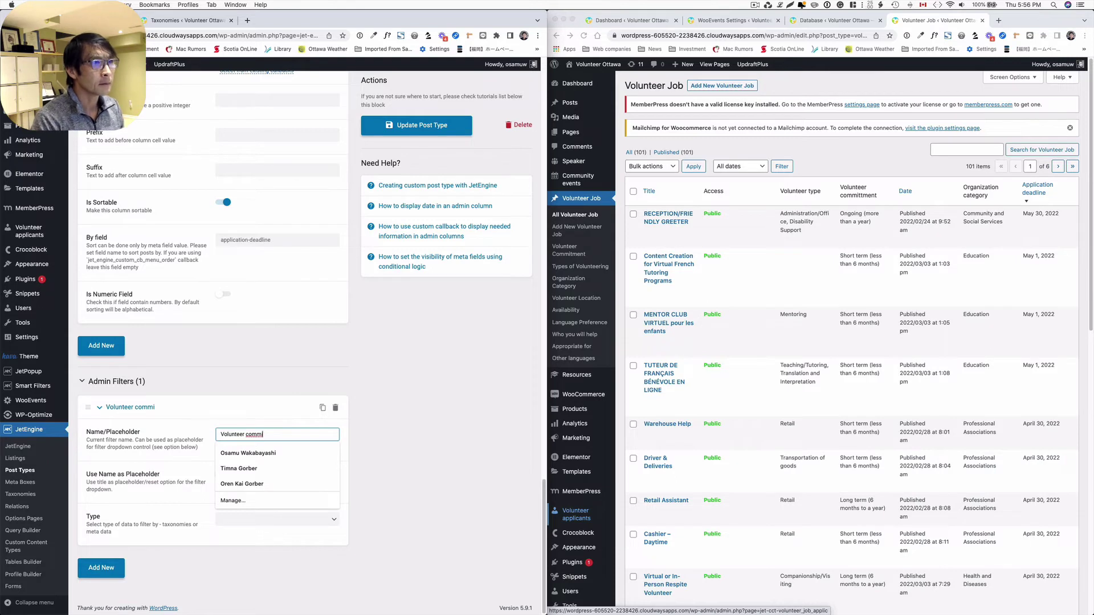
pyautogui.write('tt')
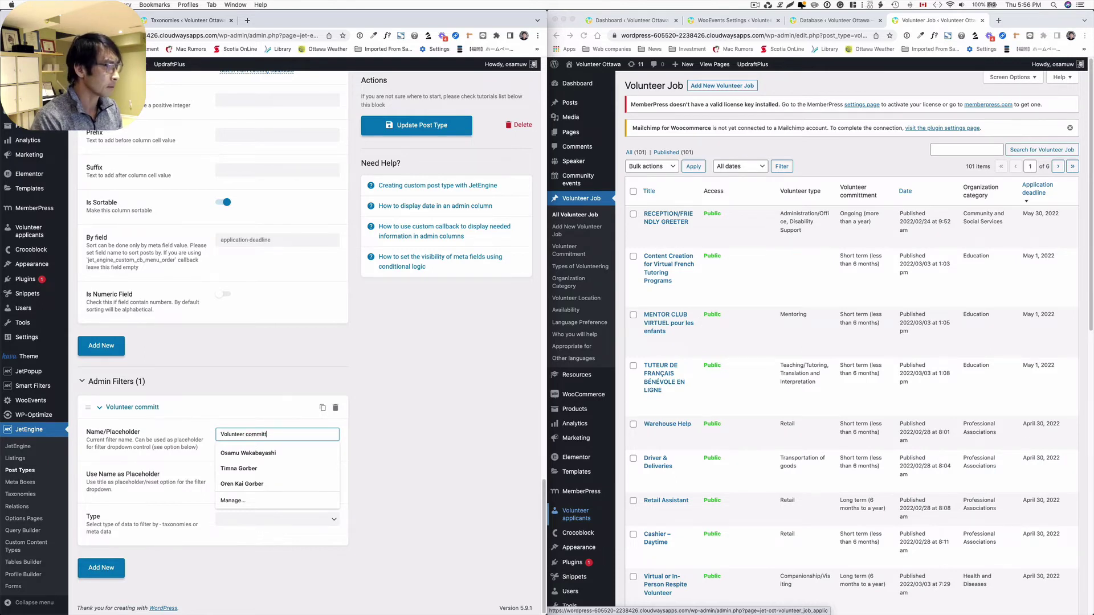
pyautogui.write('ment')
pyautogui.click(258, 420)
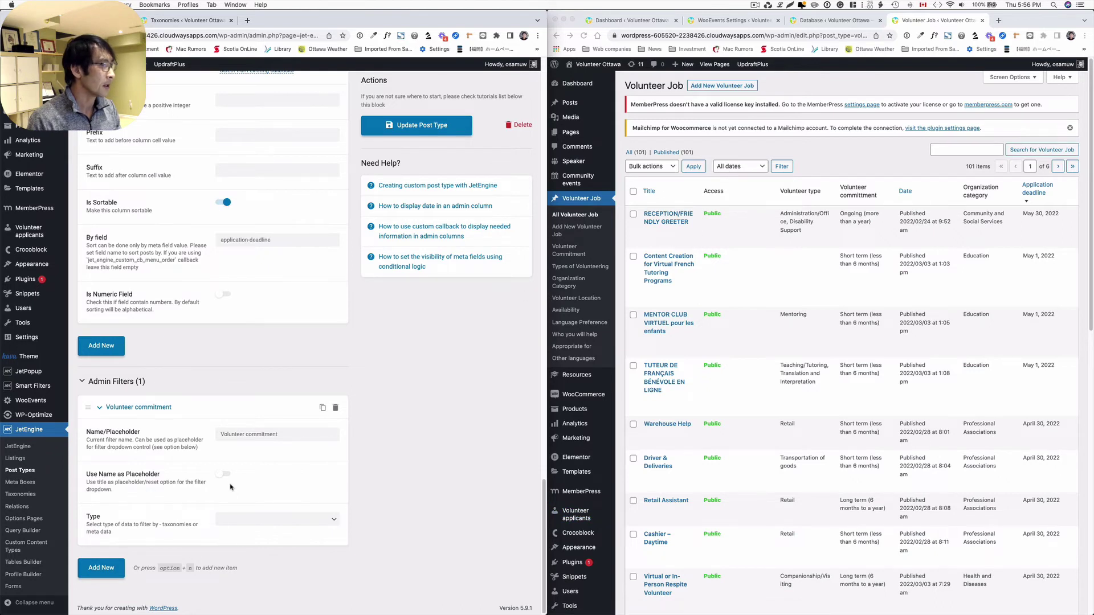
pyautogui.click(226, 474)
# Filter by the Volunteer Commitment taxonomy with hierarchy and counts shown, and save the post type.
pyautogui.click(284, 515)
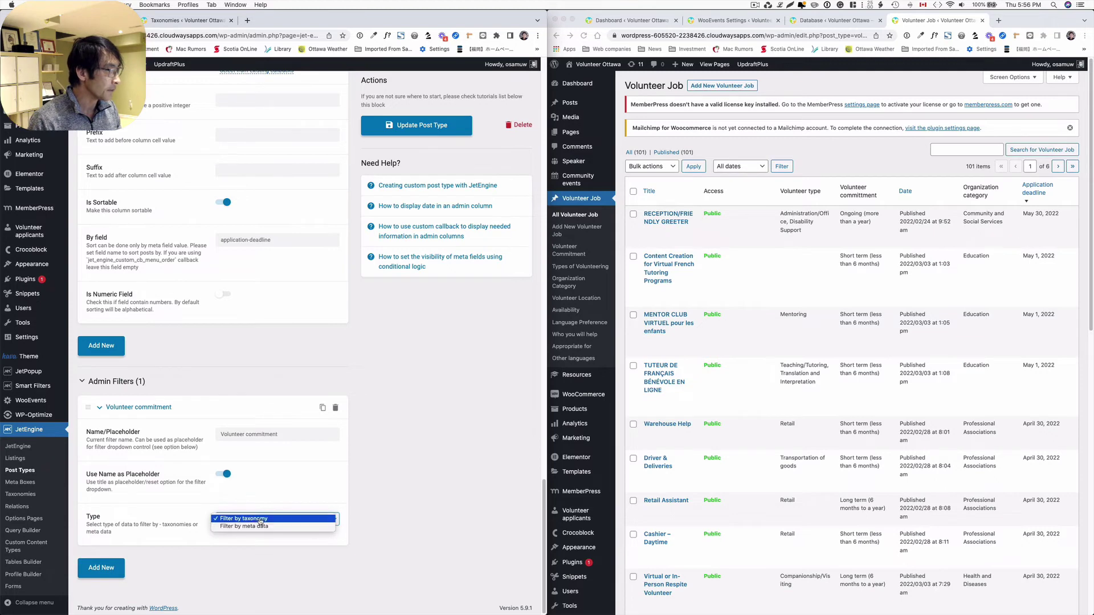
pyautogui.click(260, 520)
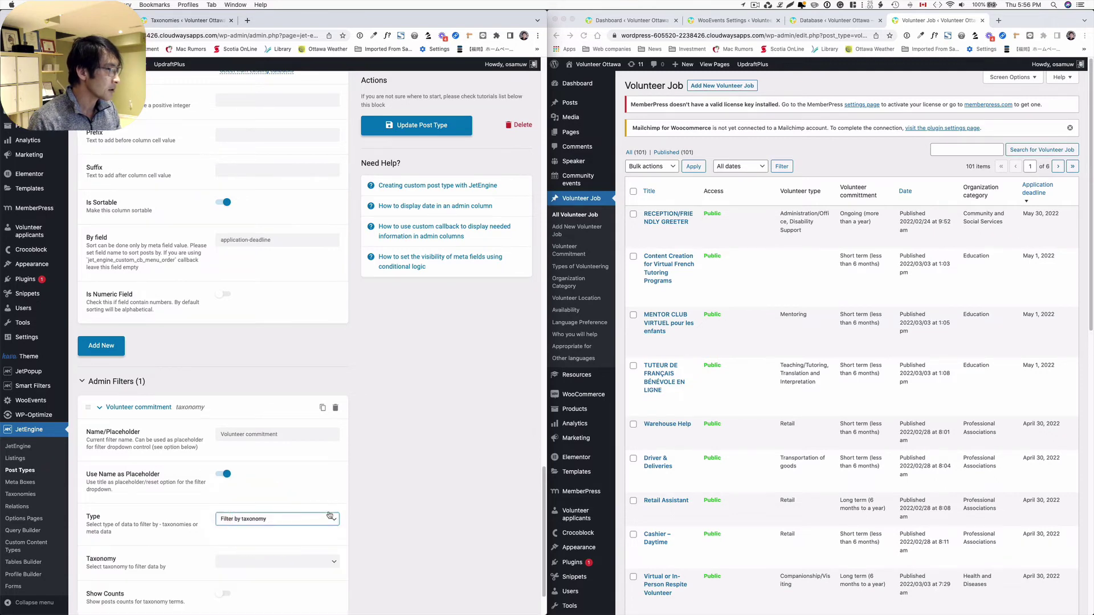
pyautogui.scroll(-2, 358, 495)
pyautogui.click(330, 494)
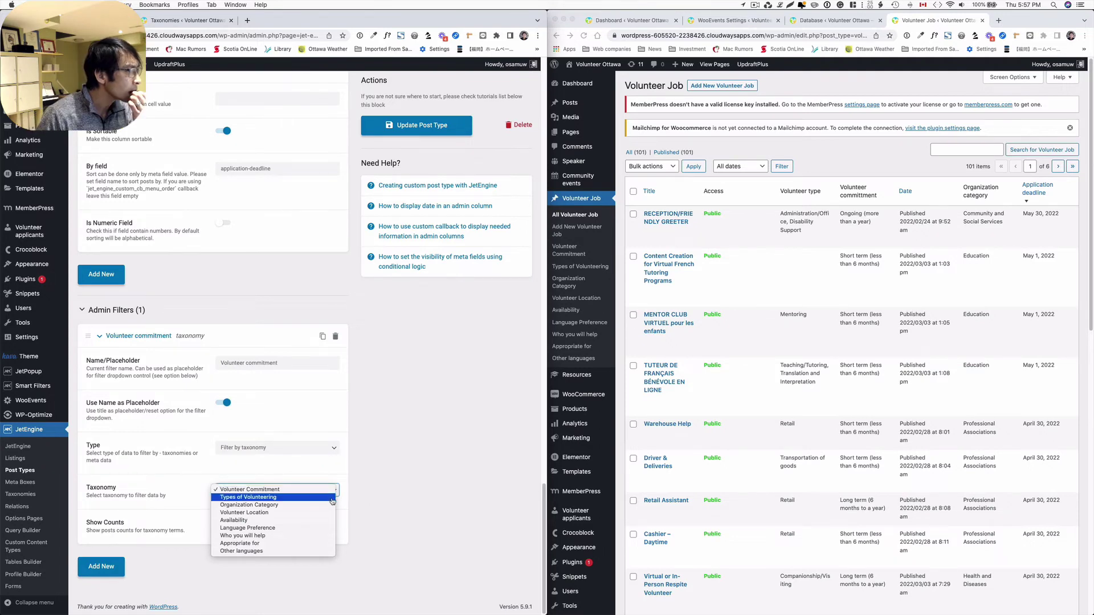
pyautogui.click(280, 489)
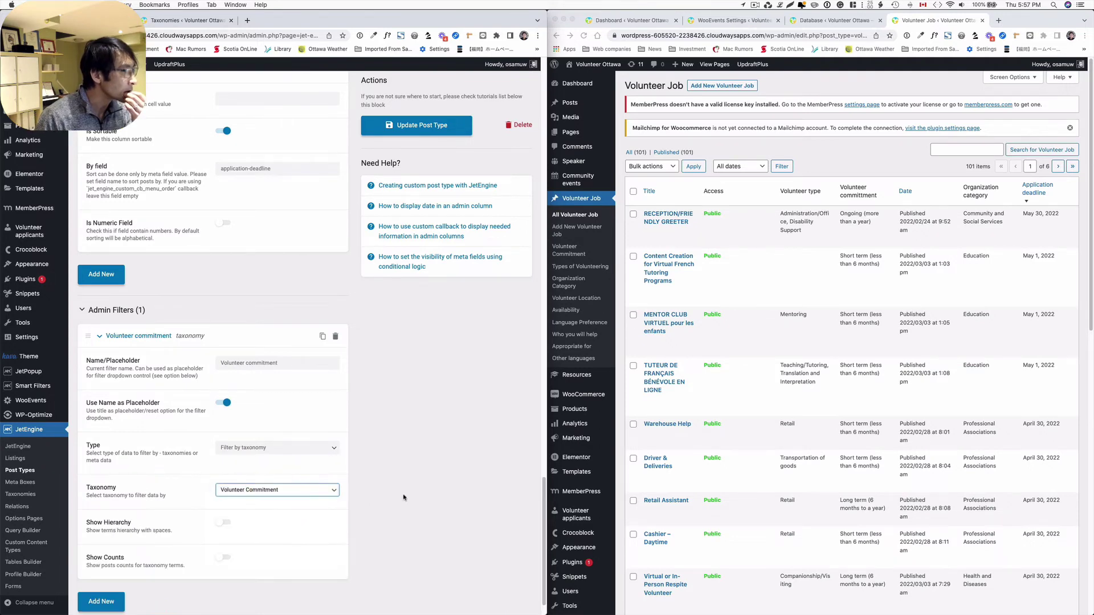
pyautogui.scroll(-1, 394, 496)
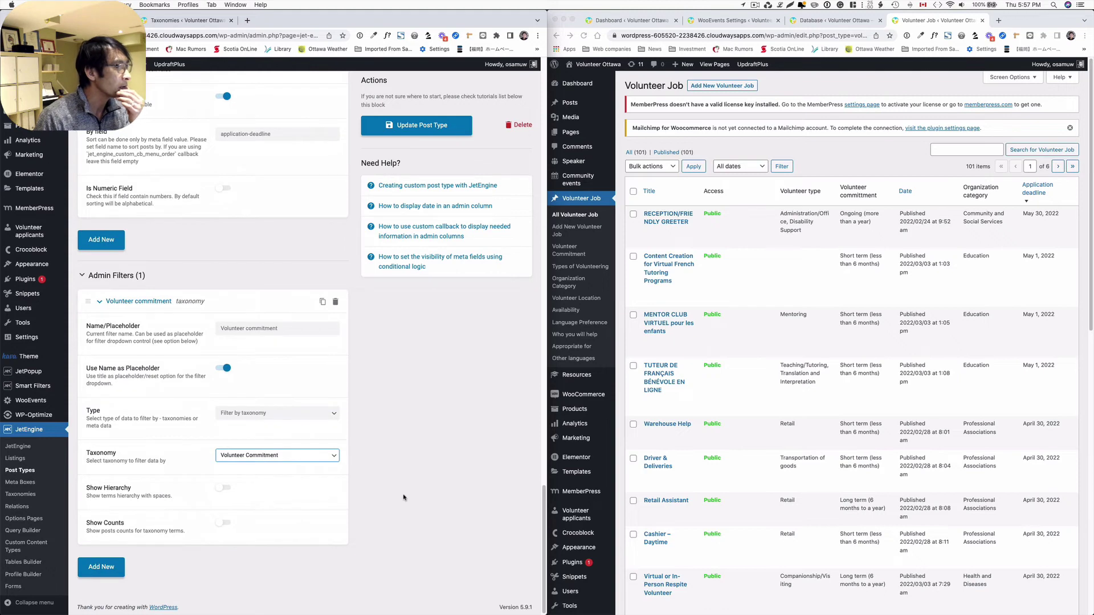
pyautogui.click(223, 489)
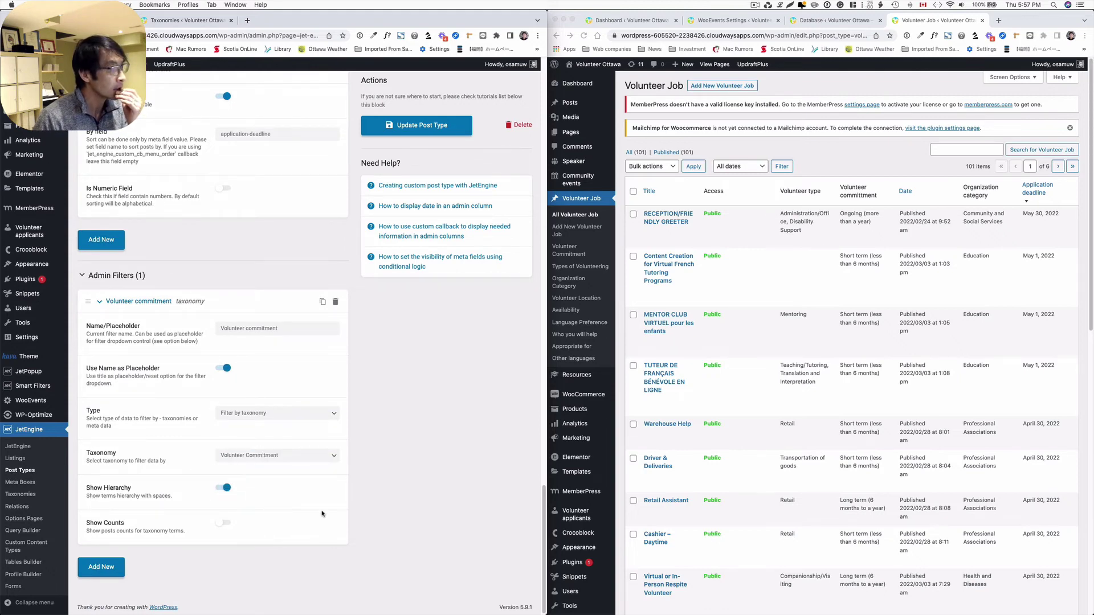
pyautogui.click(222, 522)
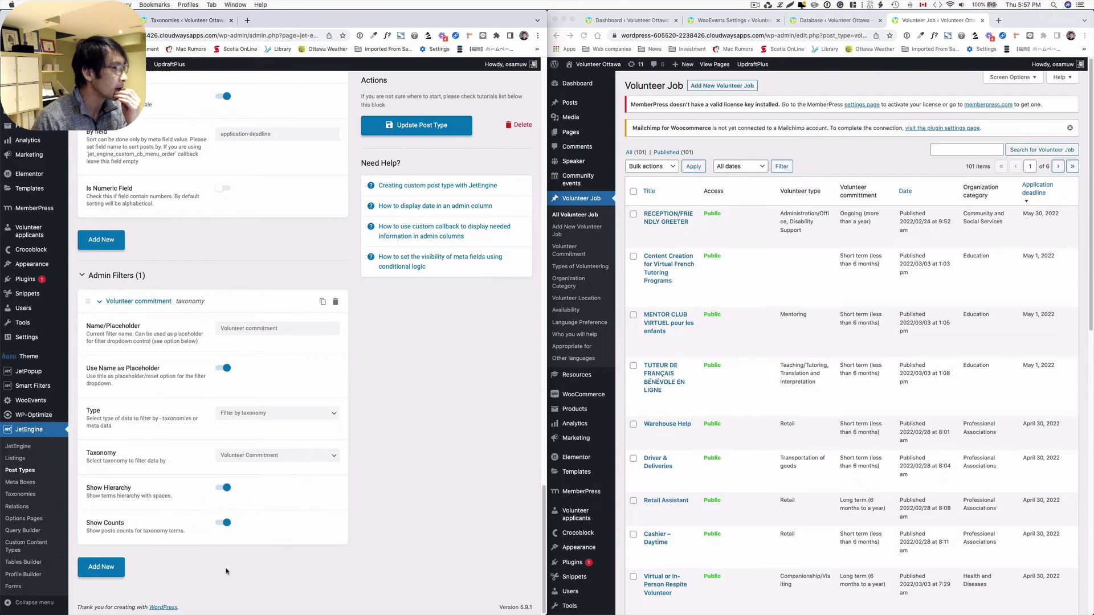
pyautogui.click(435, 130)
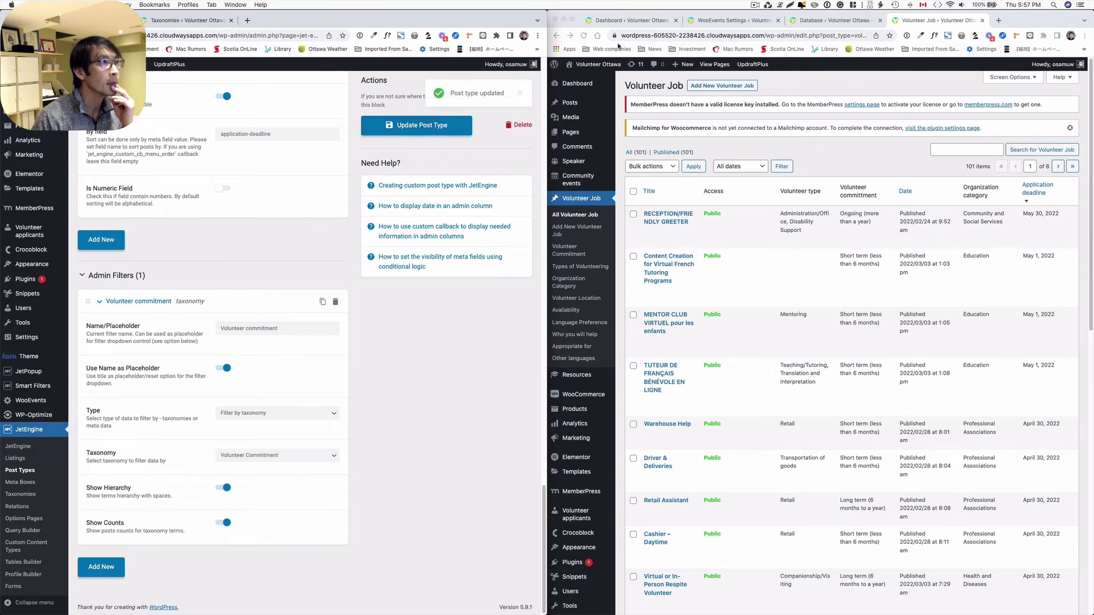
# Reload the job list and filter it to Short term (less than 6 months), showing 18 items.
pyautogui.click(583, 36)
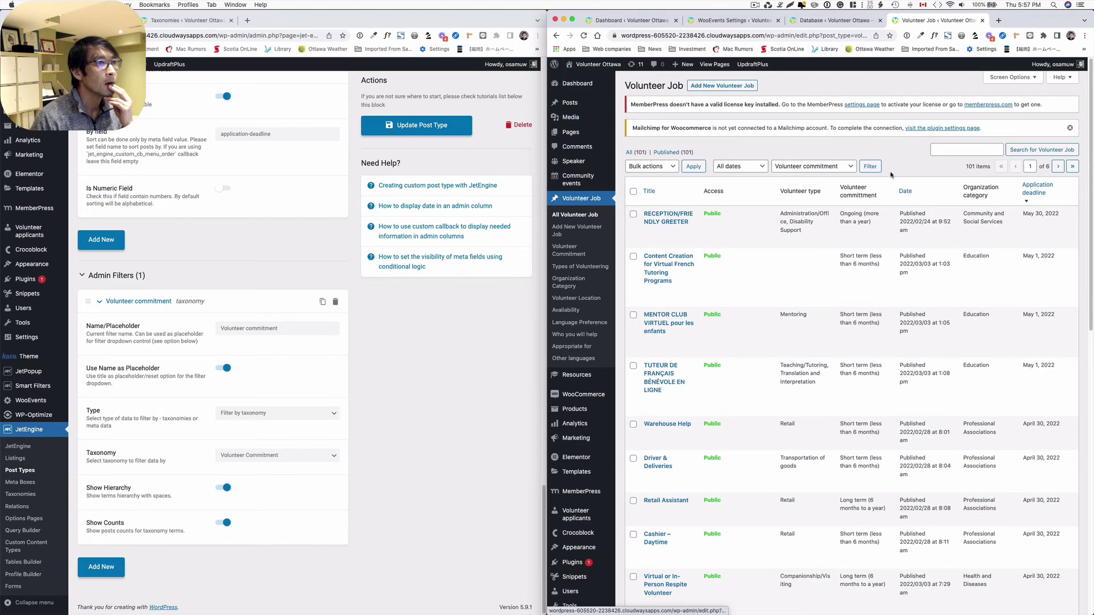
pyautogui.click(842, 172)
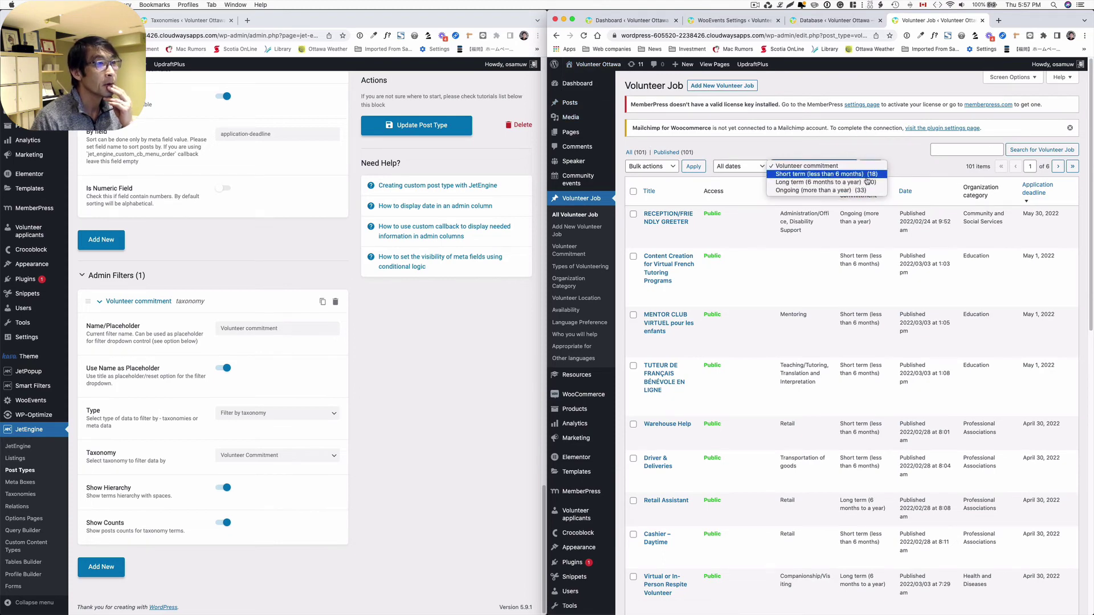
pyautogui.click(821, 173)
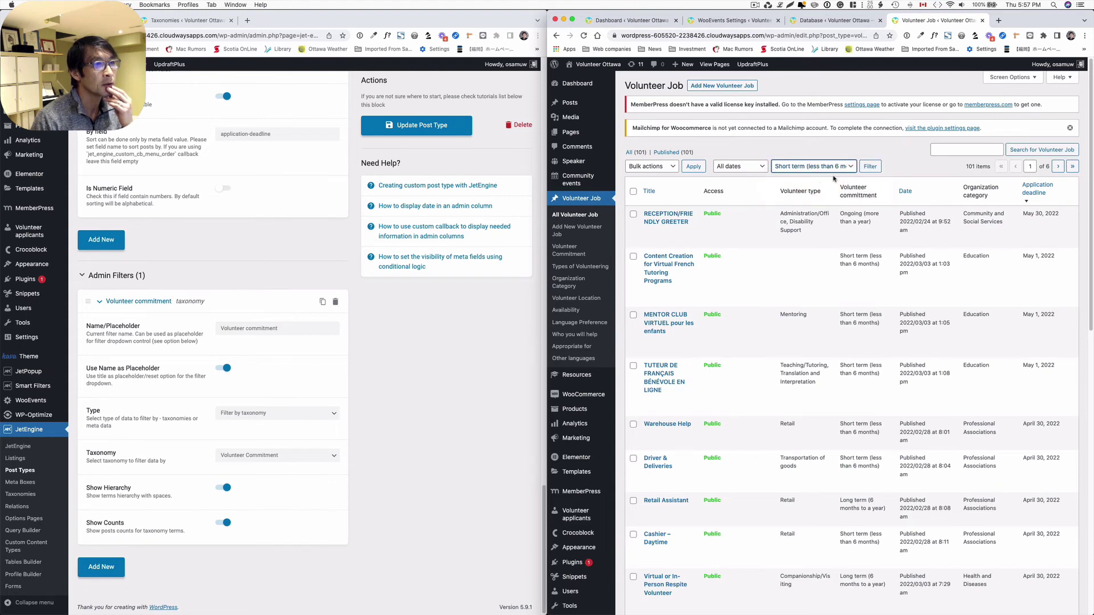
pyautogui.click(869, 166)
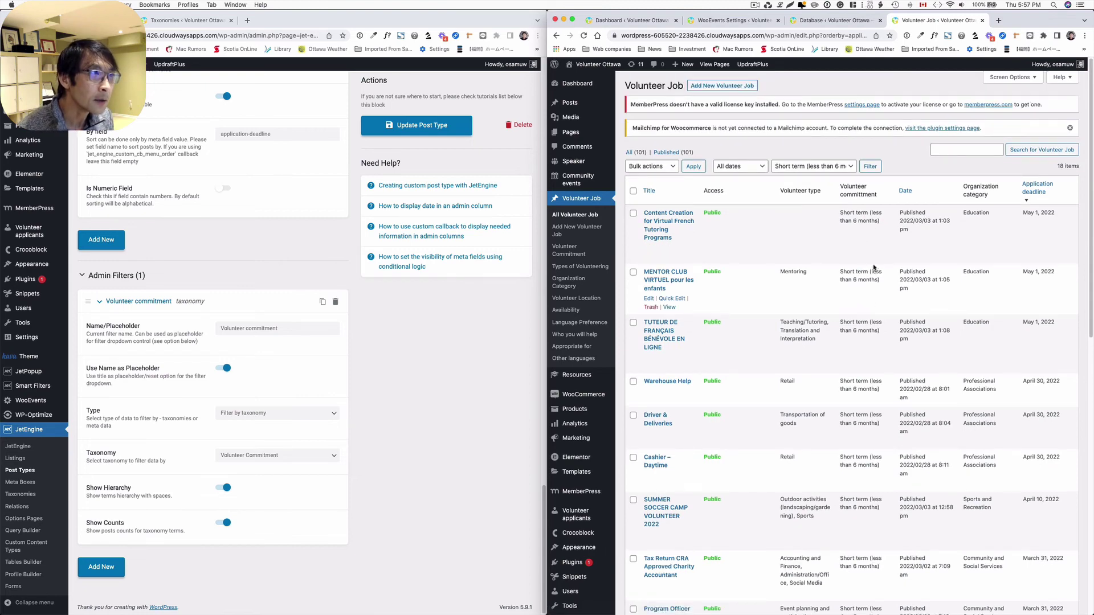
# Review the filtered jobs and confirm the admin filter still filters by taxonomy.
pyautogui.scroll(-1, 874, 267)
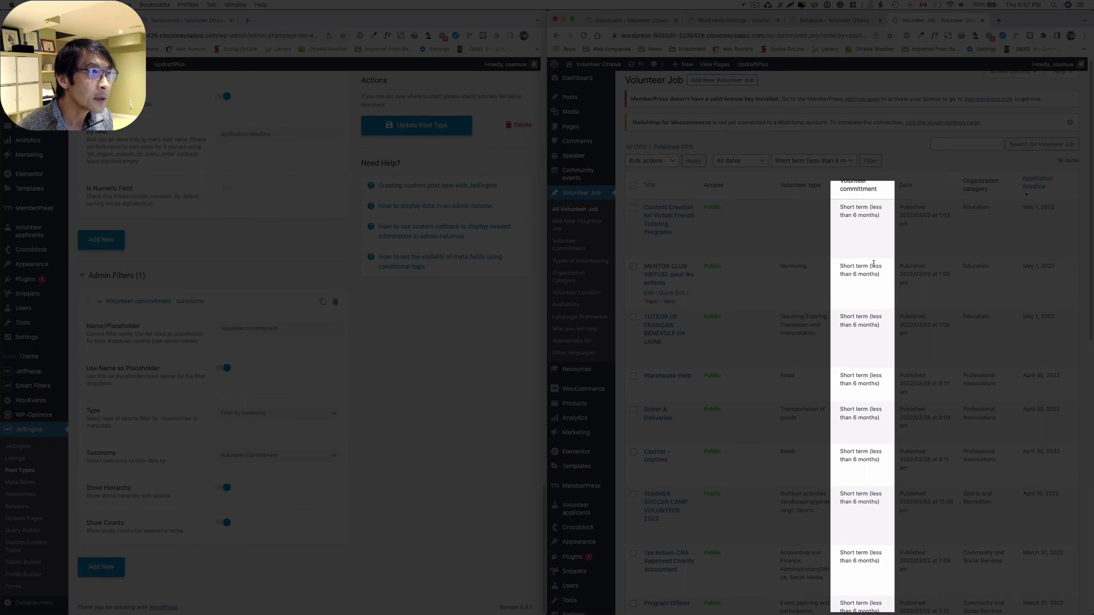
pyautogui.scroll(-5, 873, 262)
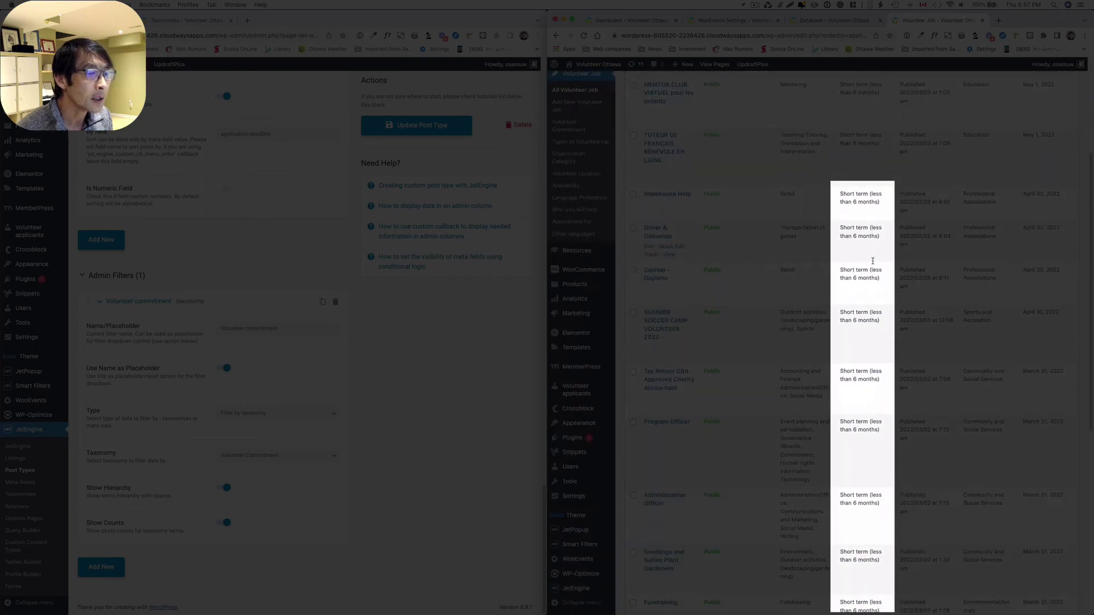
pyautogui.scroll(-3, 875, 268)
pyautogui.scroll(8, 878, 270)
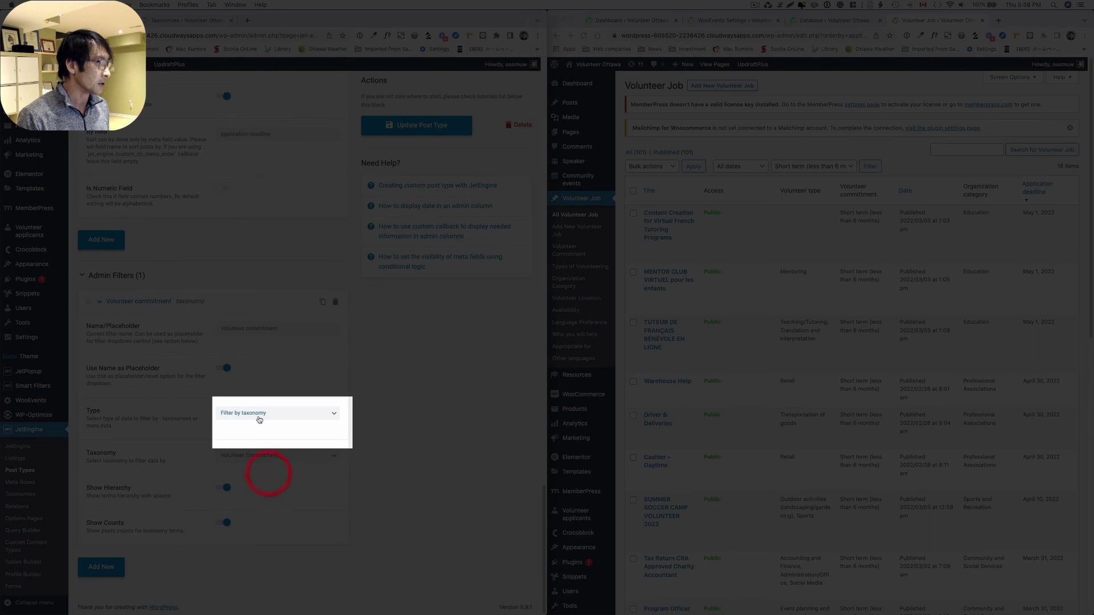
pyautogui.click(247, 416)
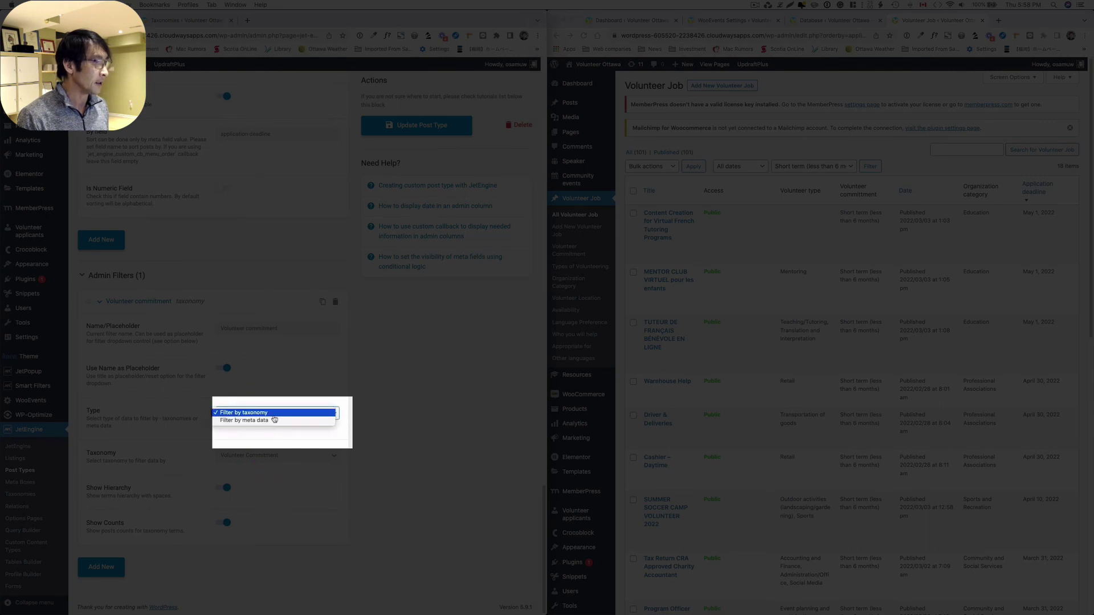
pyautogui.click(306, 387)
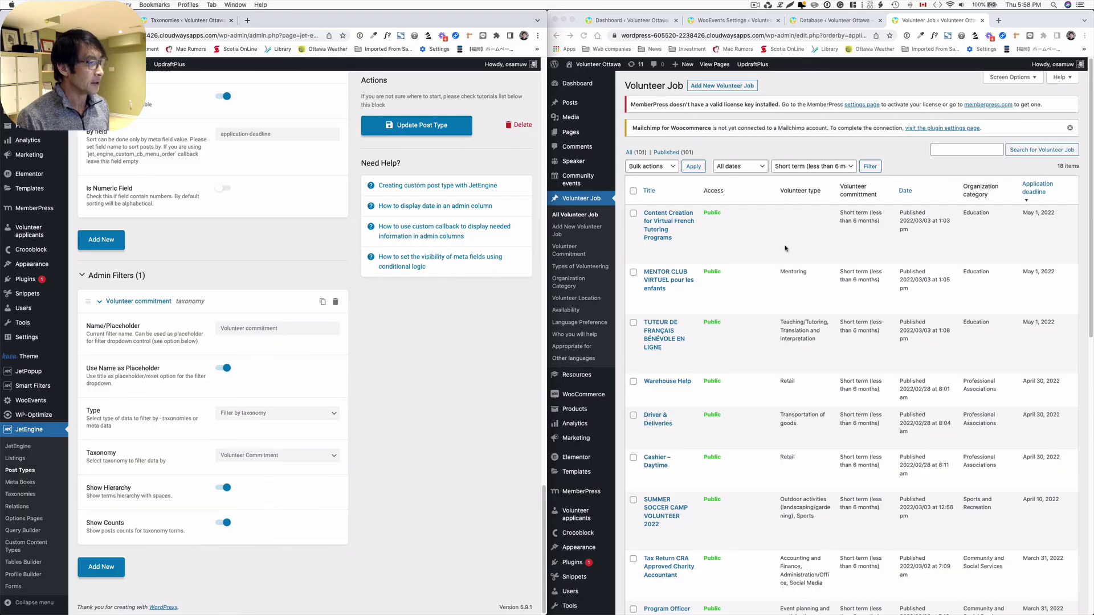